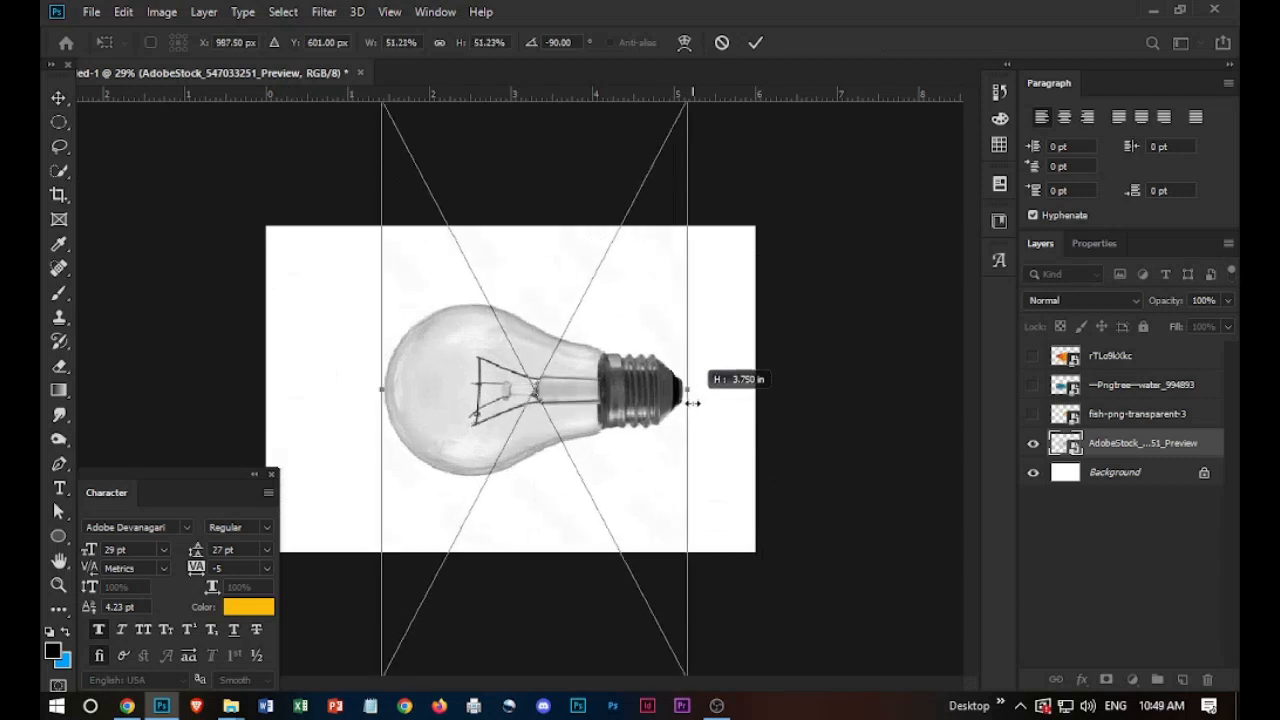
Apply the bulb image's transform with its -90° rotation, and move the water layer directly beneath the fish layer.
key("Return")
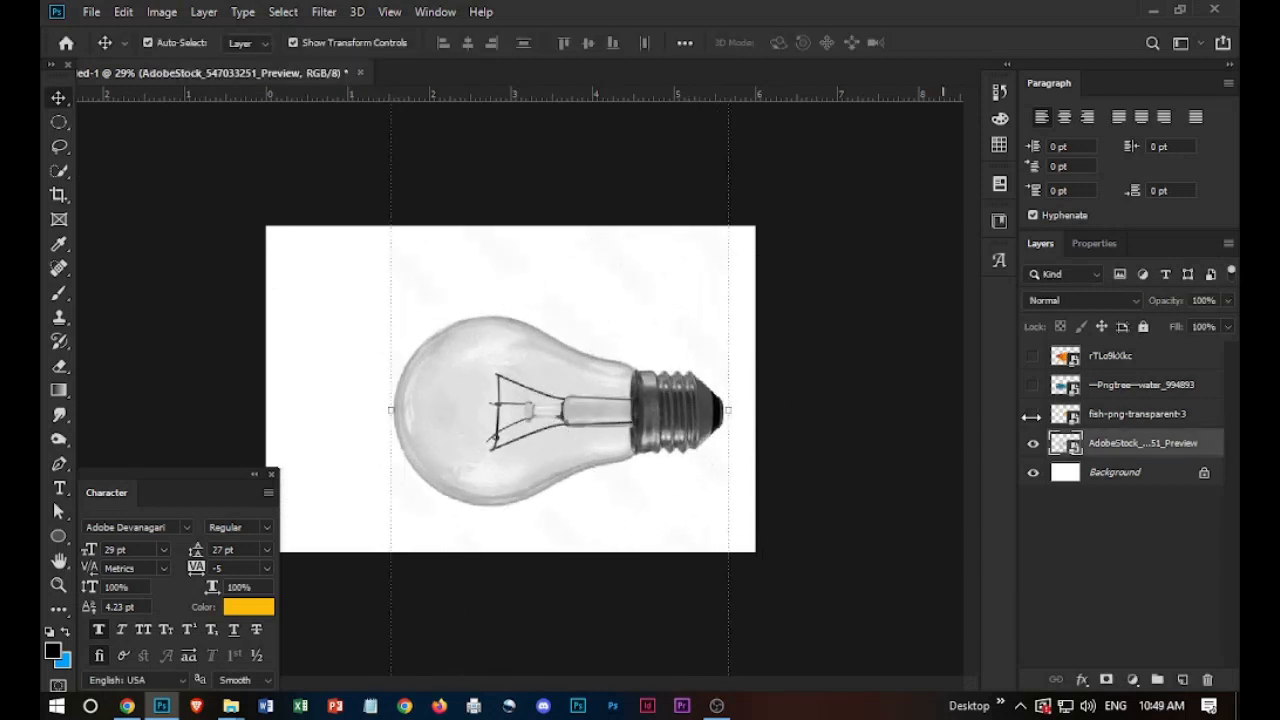
left_click_drag(1125, 385, 1087, 422)
Trace the whole outline of the bulb, including its screw base, as a closed shape with the Pen tool.
key("p")
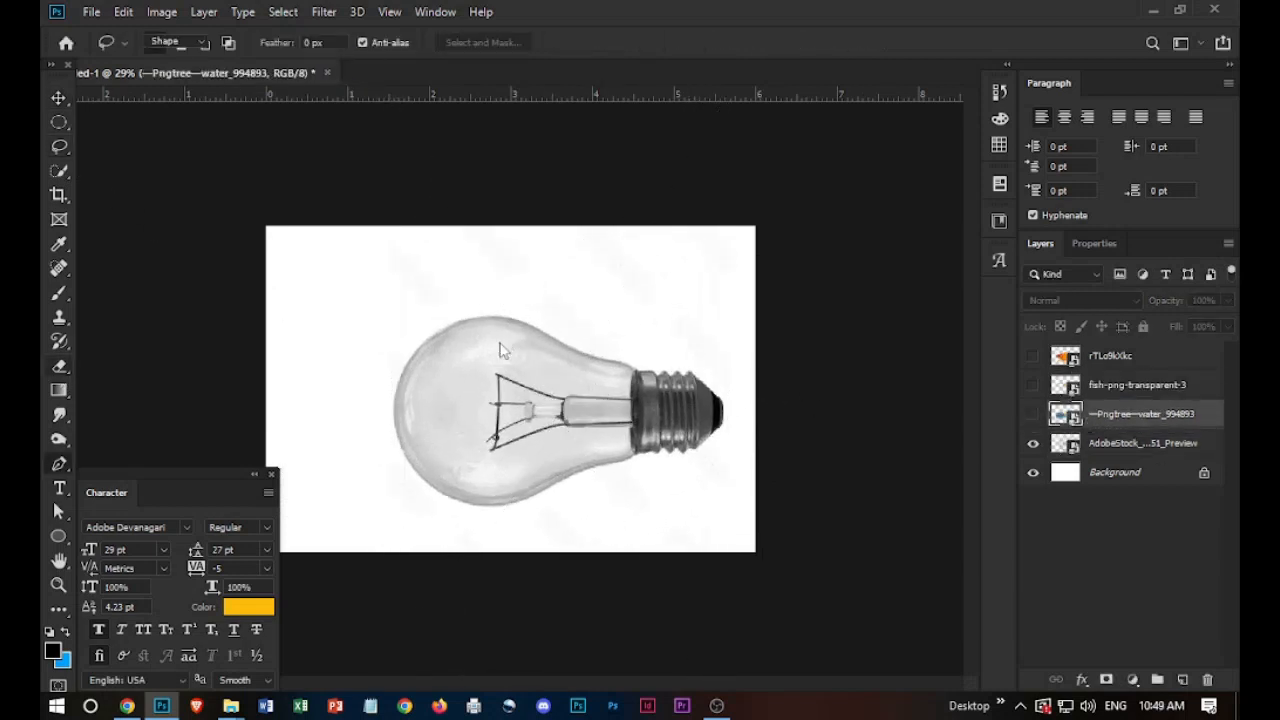
scroll(502, 344, "up", 3)
left_click(411, 293)
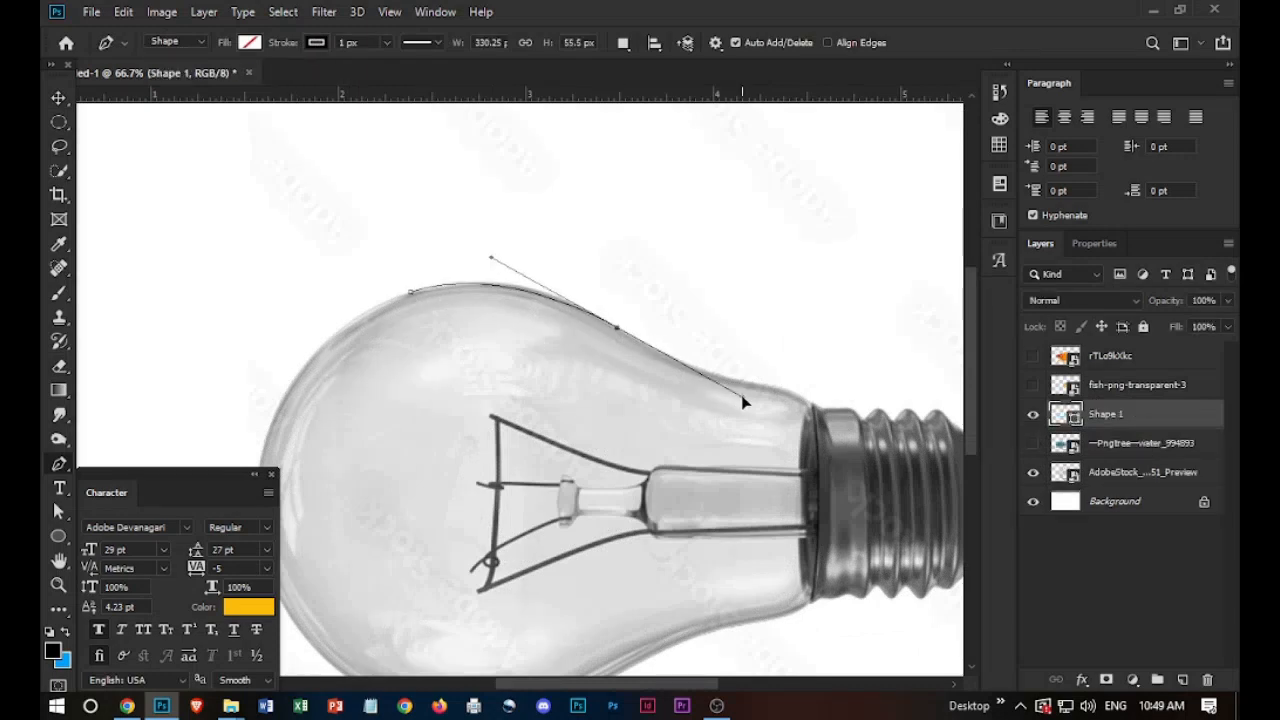
left_click_drag(743, 398, 754, 406)
left_click(617, 328, "alt")
left_click_drag(707, 353, 426, 240)
left_click_drag(494, 277, 512, 279)
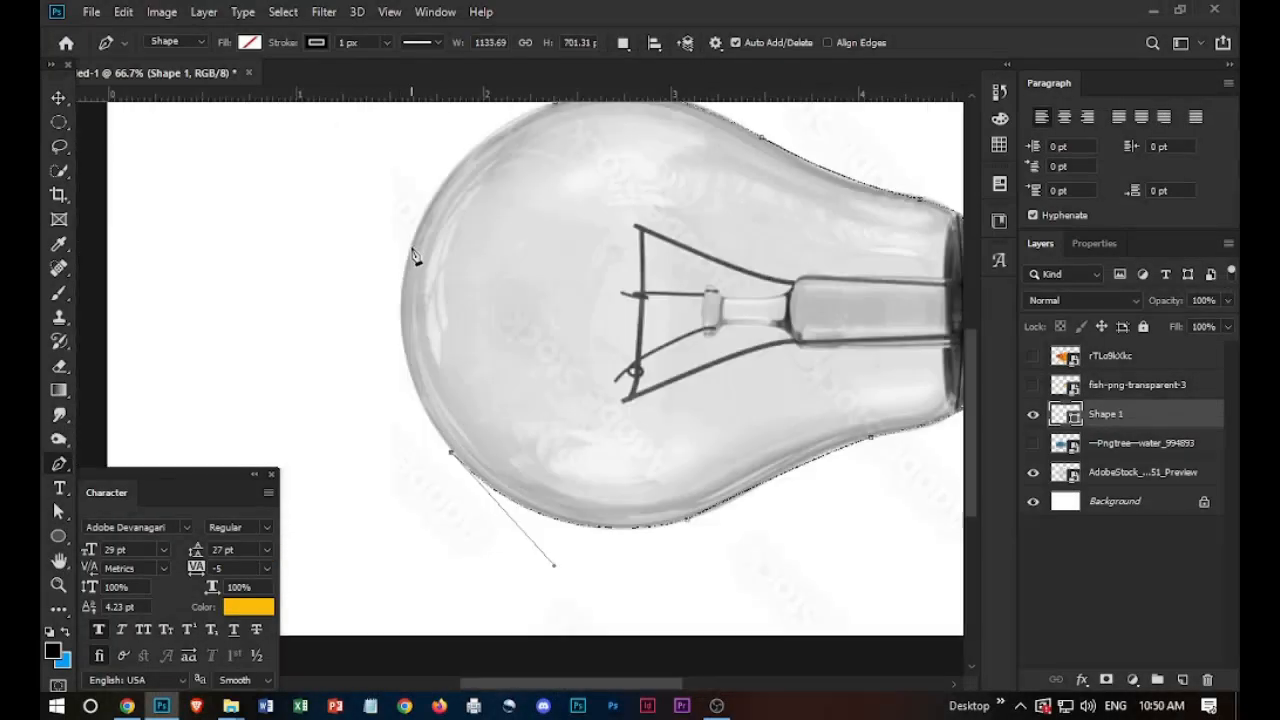
left_click_drag(455, 160, 450, 123)
left_click(413, 246, "alt")
left_click_drag(533, 195, 513, 415)
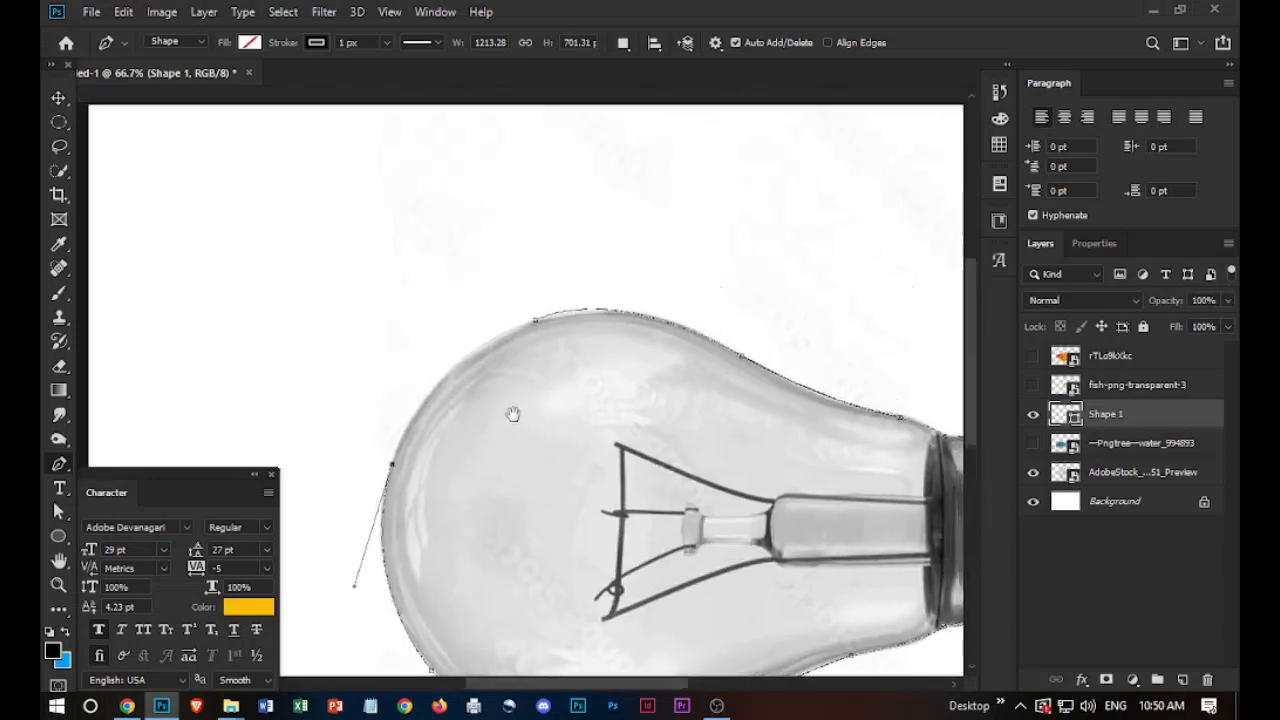
key("ctrl+0")
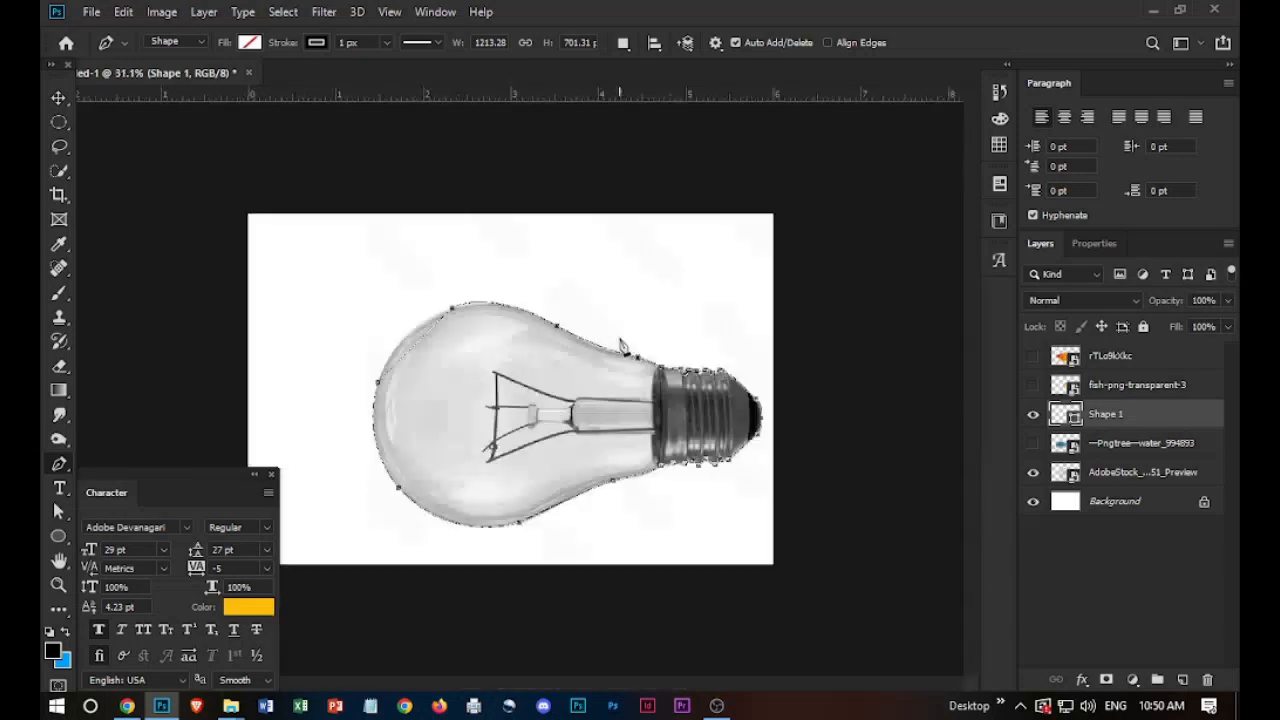
Convert the bulb path into a new anti-aliased selection with a feather radius of 2 pixels.
right_click(459, 335)
left_click(518, 356)
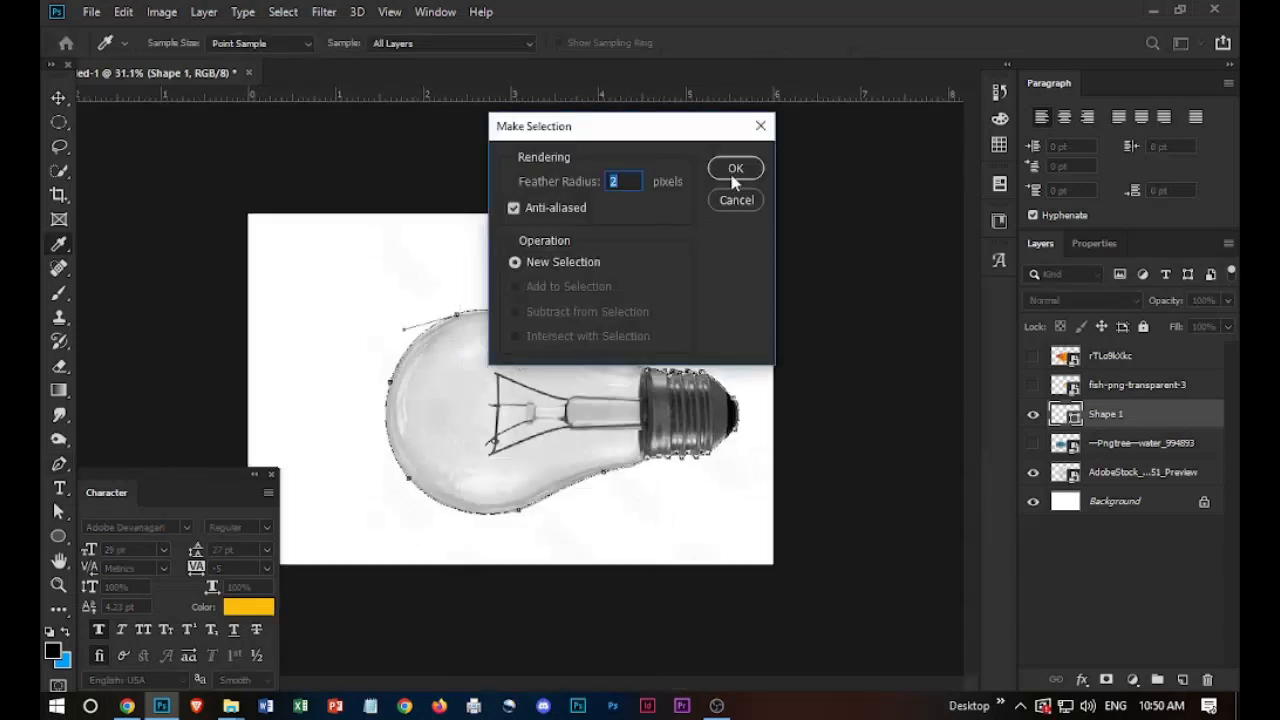
left_click(734, 169)
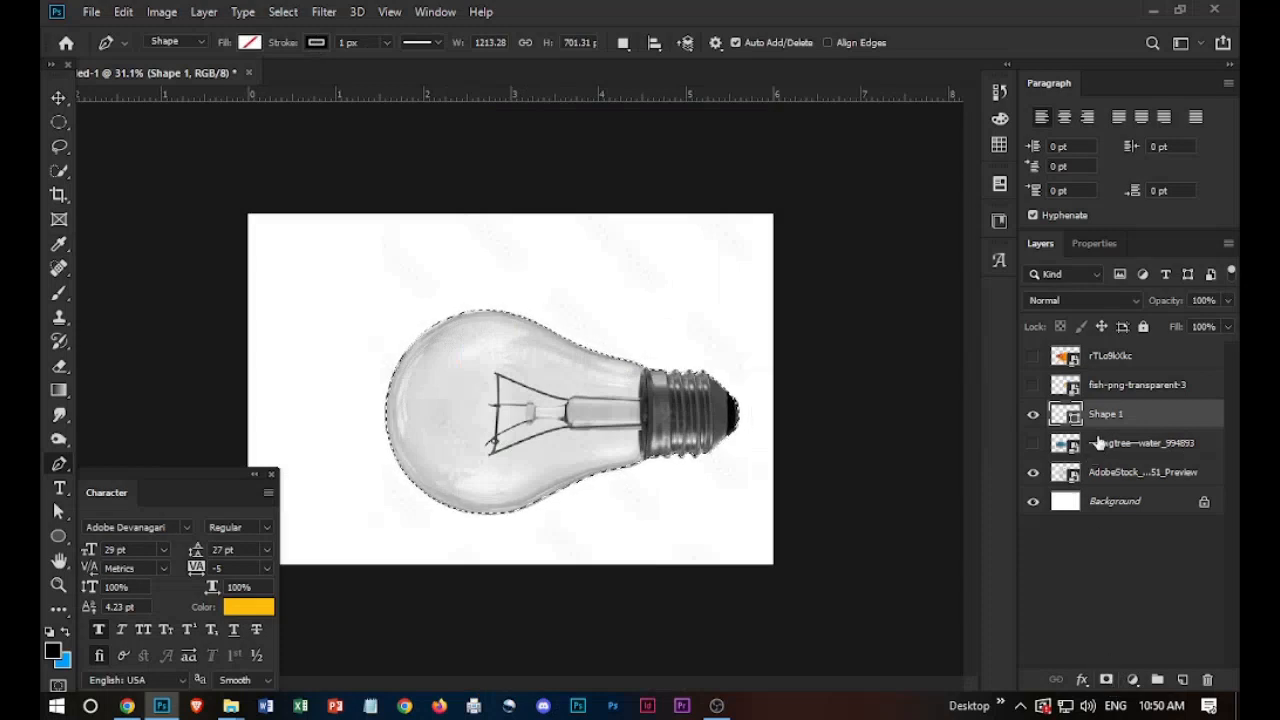
Mask the bulb image layer with the selection, and delete the traced Shape 1 layer.
left_click(1100, 471)
left_click(1033, 414)
left_click(1106, 679)
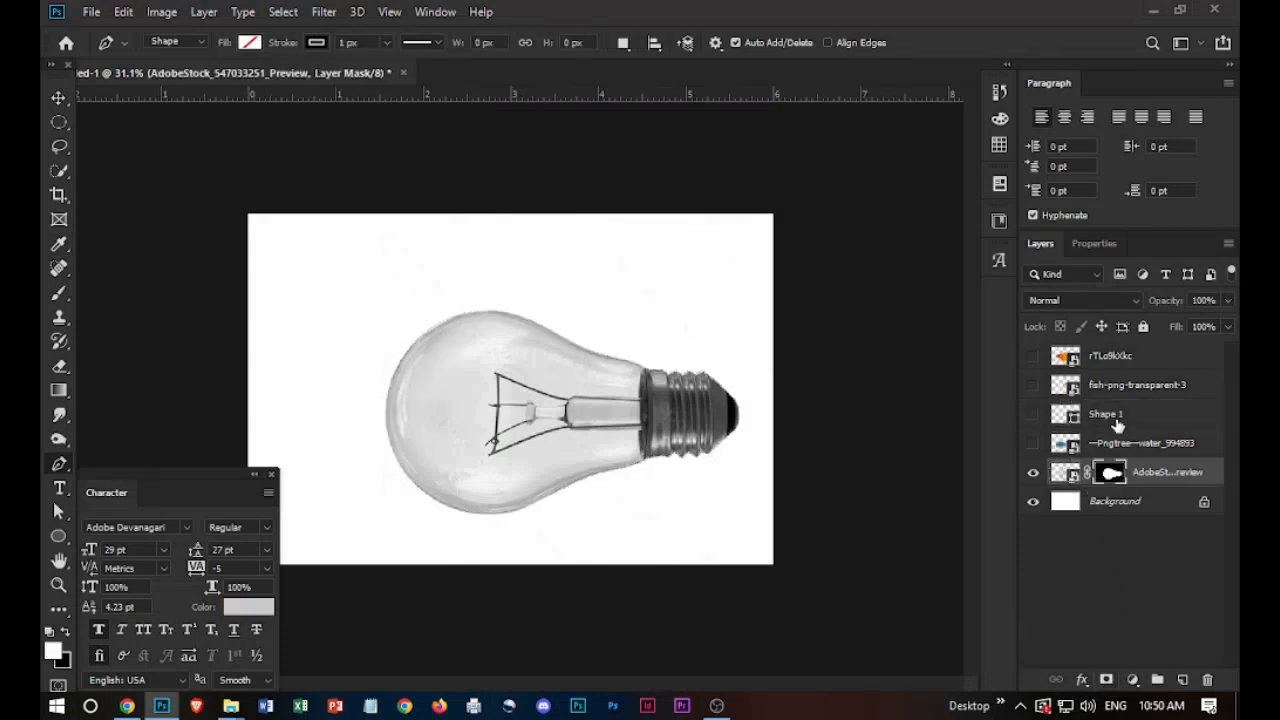
left_click(1110, 414)
key("Delete")
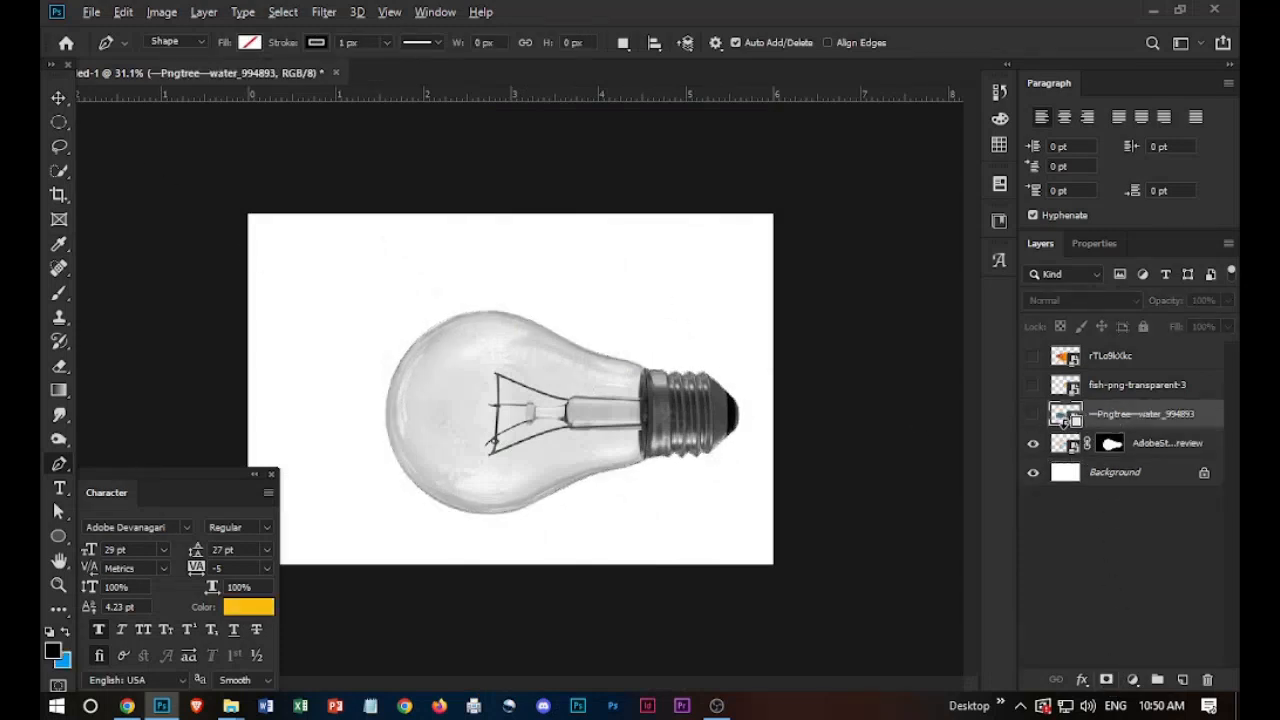
Clip the water layer to the bulb, and scale and position the visible water so it fills the glass's lower half.
left_click(1063, 427, "alt")
left_click(58, 98)
left_click_drag(560, 397, 563, 456)
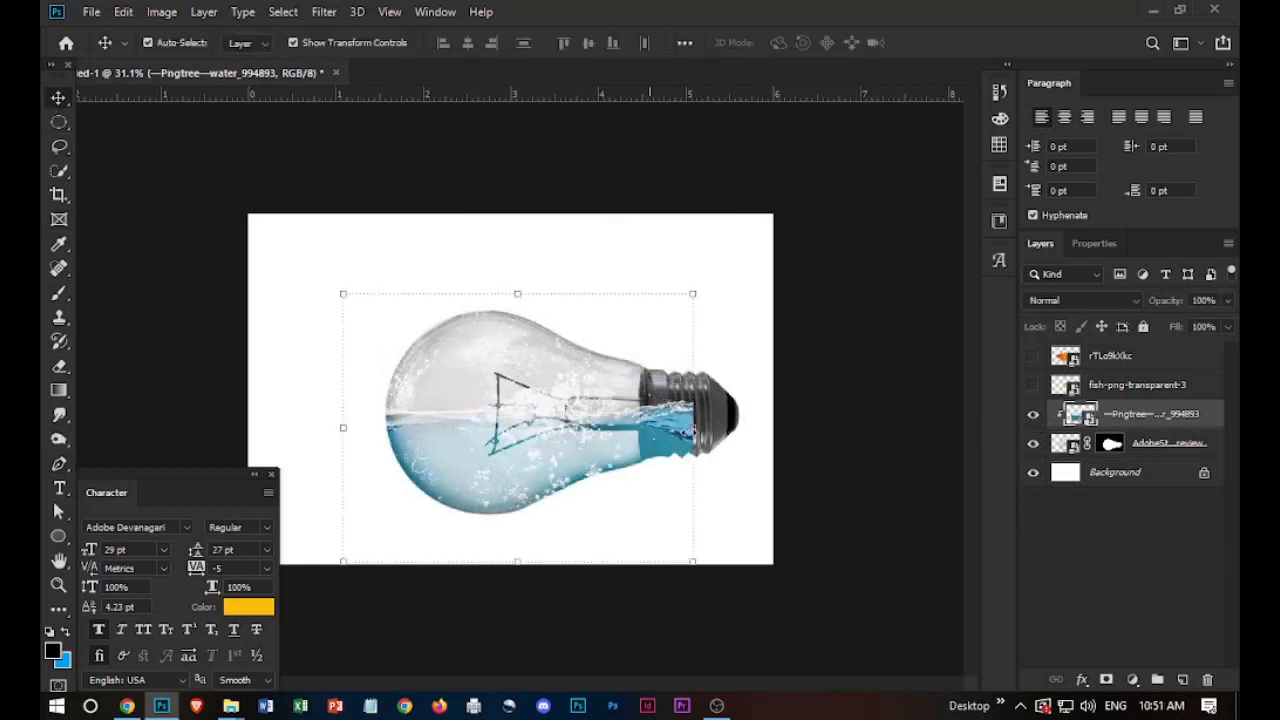
left_click_drag(692, 446, 648, 452)
key("Return")
key("ctrl+plus")
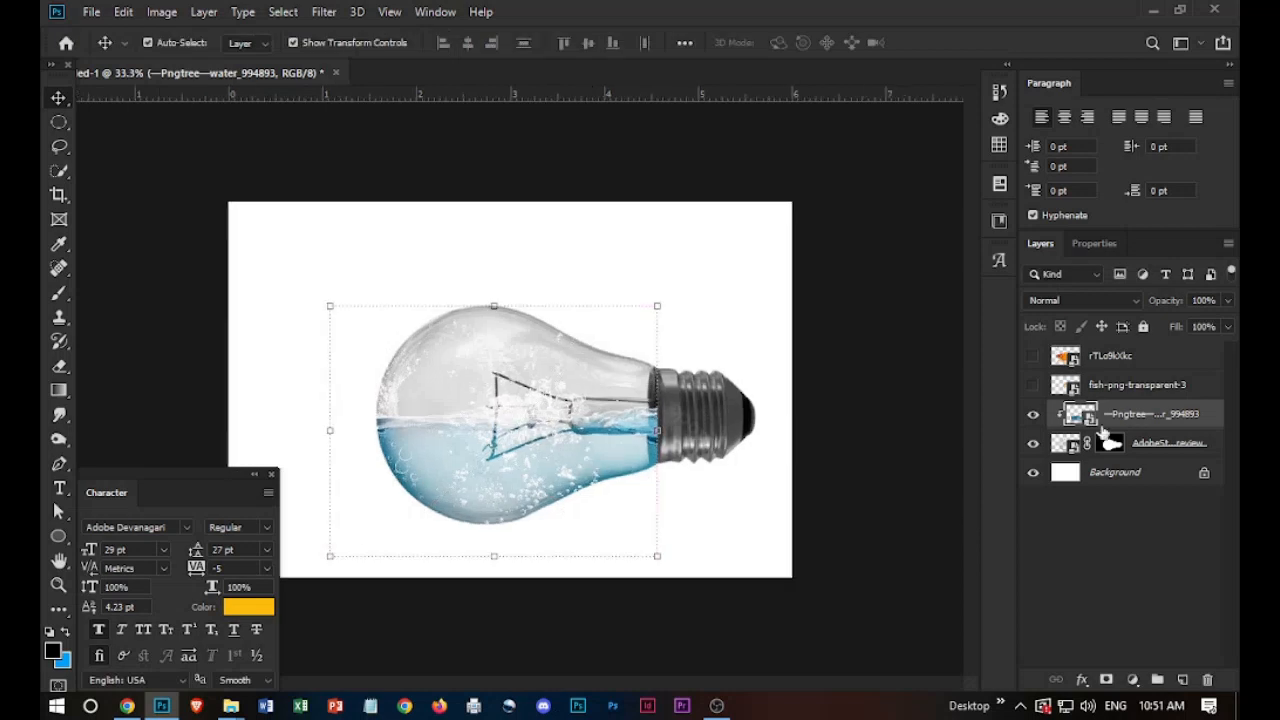
Release the water layer's clipping mask to compare the effect, and clip it to the bulb again.
left_click(1065, 428, "alt")
left_click(1065, 428, "alt")
key("ctrl+plus")
key("ctrl+plus")
key("ctrl+minus")
left_click(1066, 427, "alt")
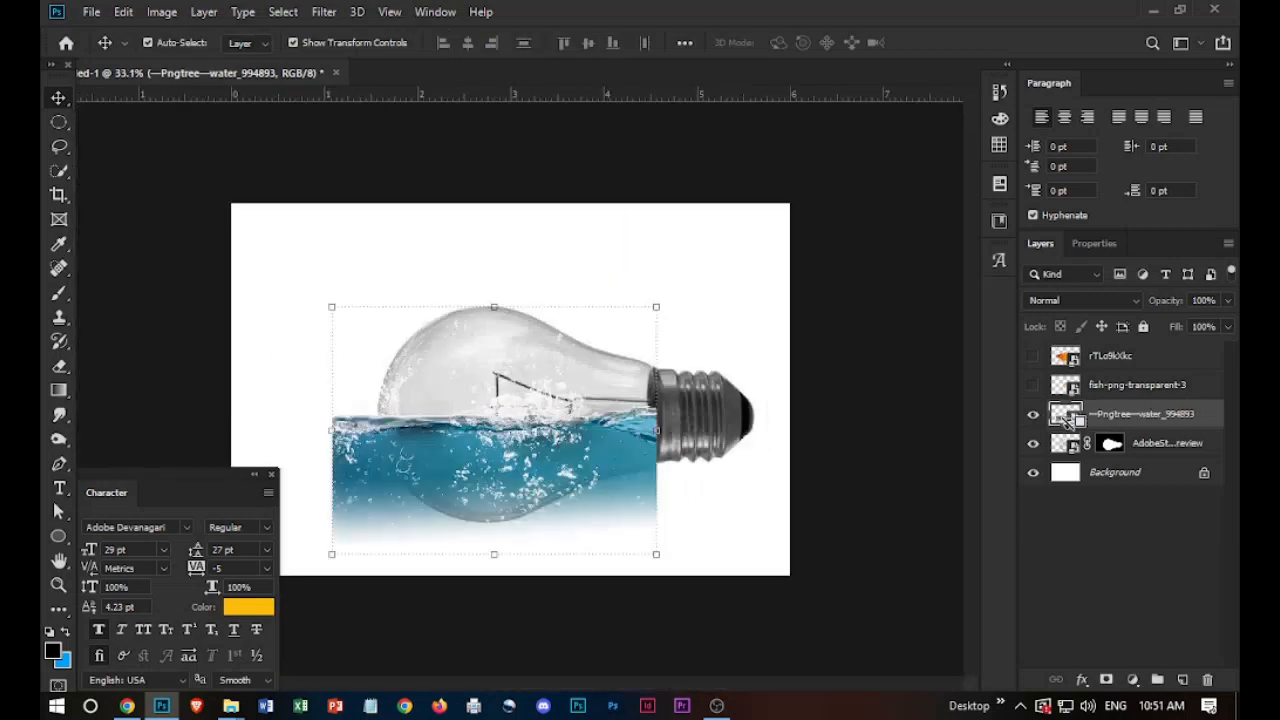
key("ctrl+alt+g")
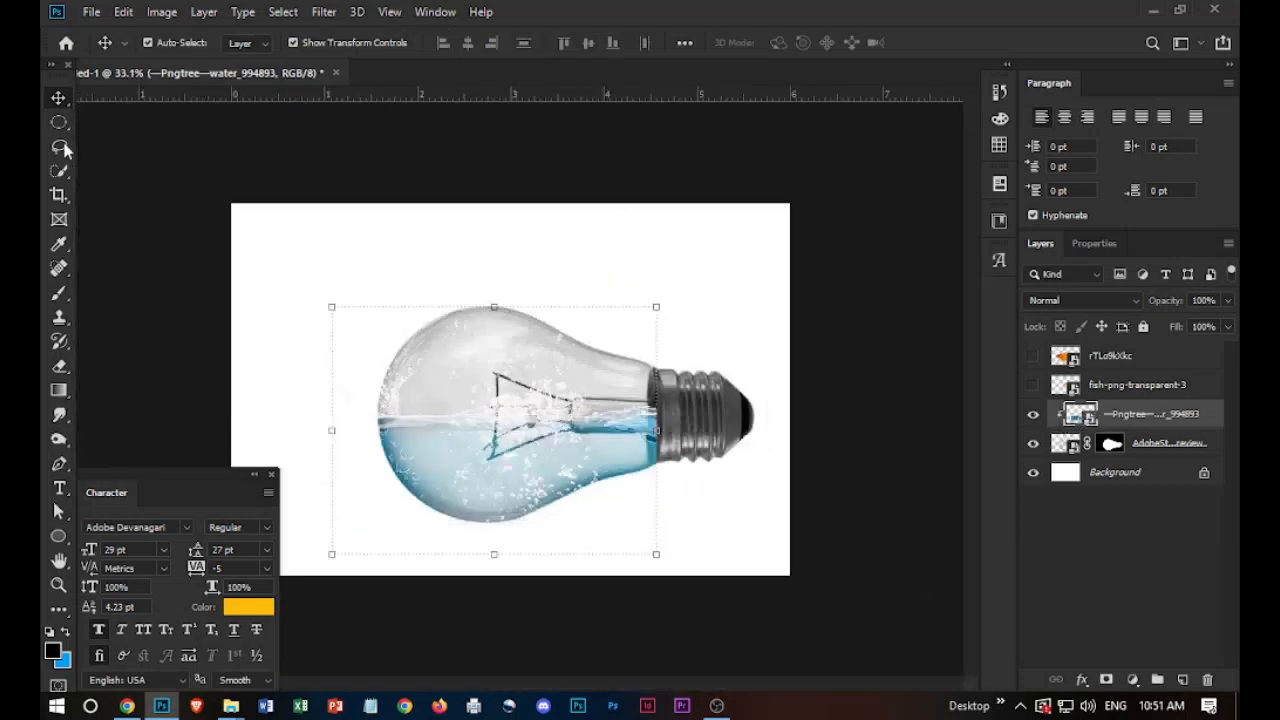
Shift the water toward the bulb's screw base, and set up a soft 400-pixel brush for the water layer's mask.
left_click_drag(430, 429, 462, 426)
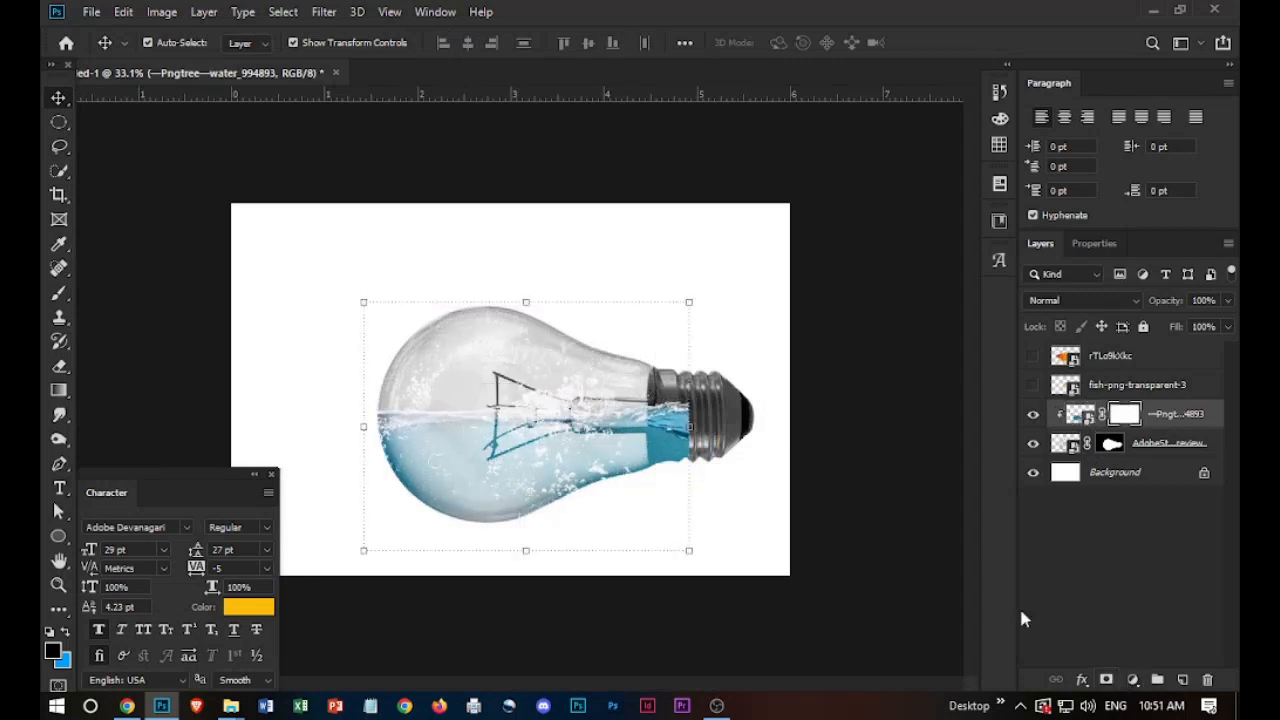
key("b")
key("ctrl+plus")
key("ctrl+plus")
right_click(696, 331)
left_click(786, 458)
left_click(790, 270)
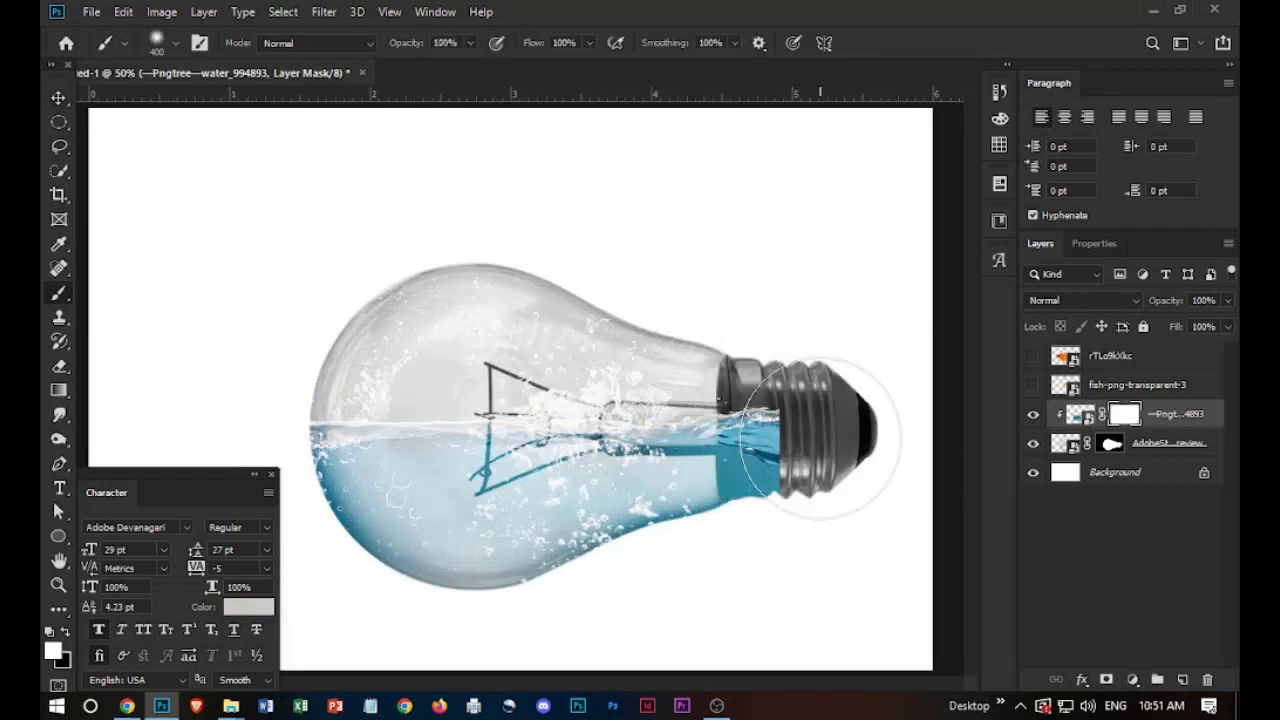
Paint black on the water layer's mask to hide water over the screw base and splashes along the upper glass.
key("x")
mouse_move(812, 437)
left_mouse_down()
mouse_move(790, 440)
mouse_move(795, 420)
left_mouse_up()
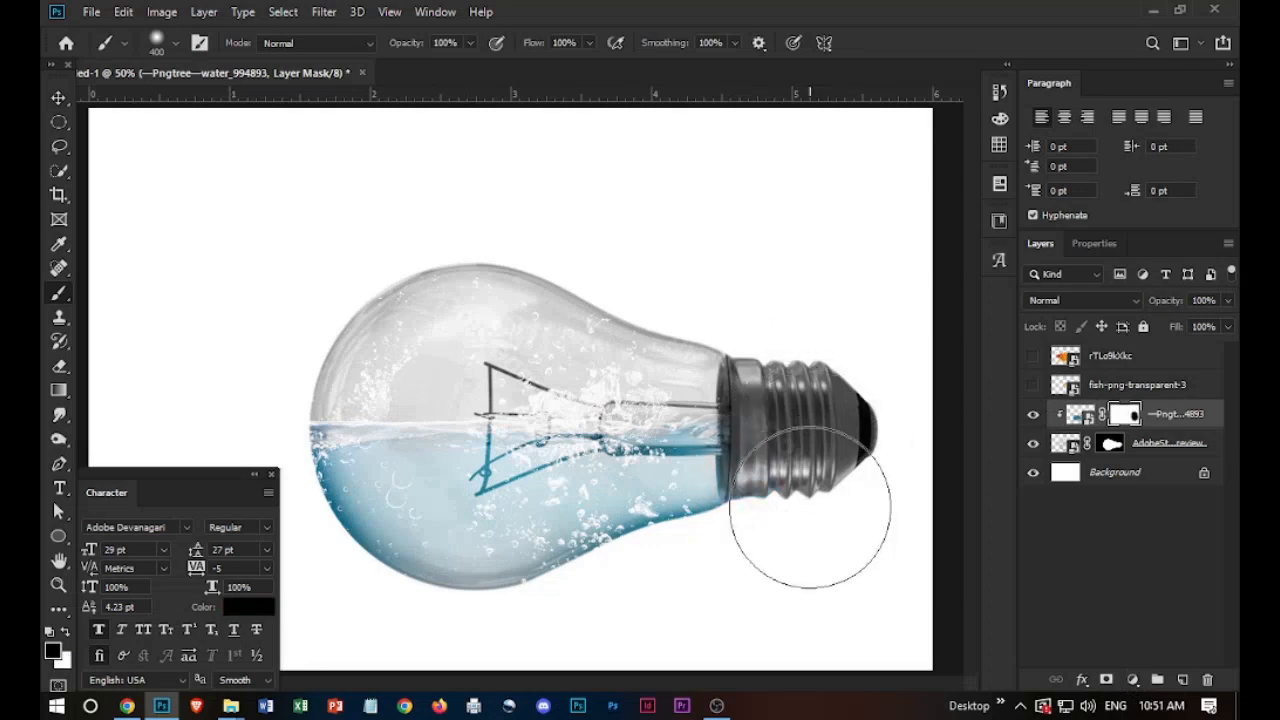
mouse_move(746, 330)
left_mouse_down()
mouse_move(486, 257)
mouse_move(500, 300)
mouse_move(386, 271)
left_mouse_up()
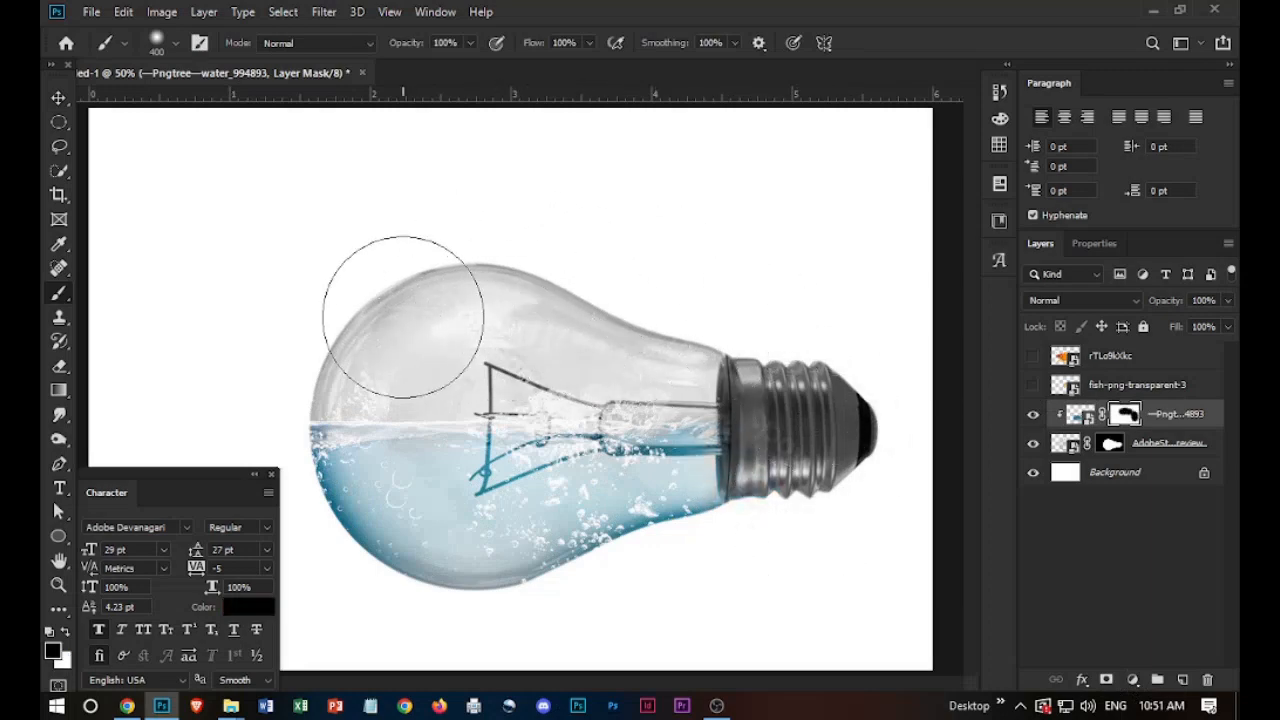
Make the fish-png-transparent-3 layer visible.
scroll(470, 386, "down", 2)
scroll(470, 386, "down", 1)
left_click(1033, 384)
key("ctrl+t")
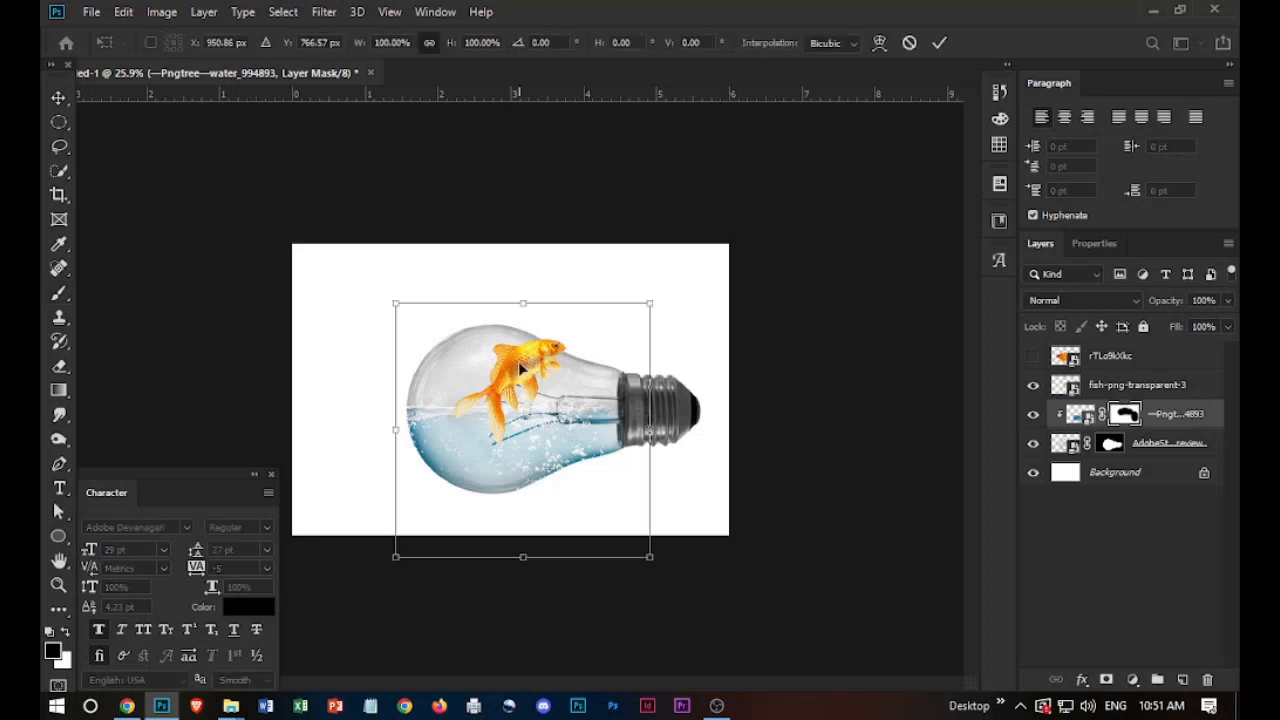
left_click_drag(504, 367, 512, 372)
key("ctrl+z")
key("Escape")
Move the goldfish about 0.35 in left and 0.39 in down so it straddles the waterline inside the bulb.
left_click(1124, 385)
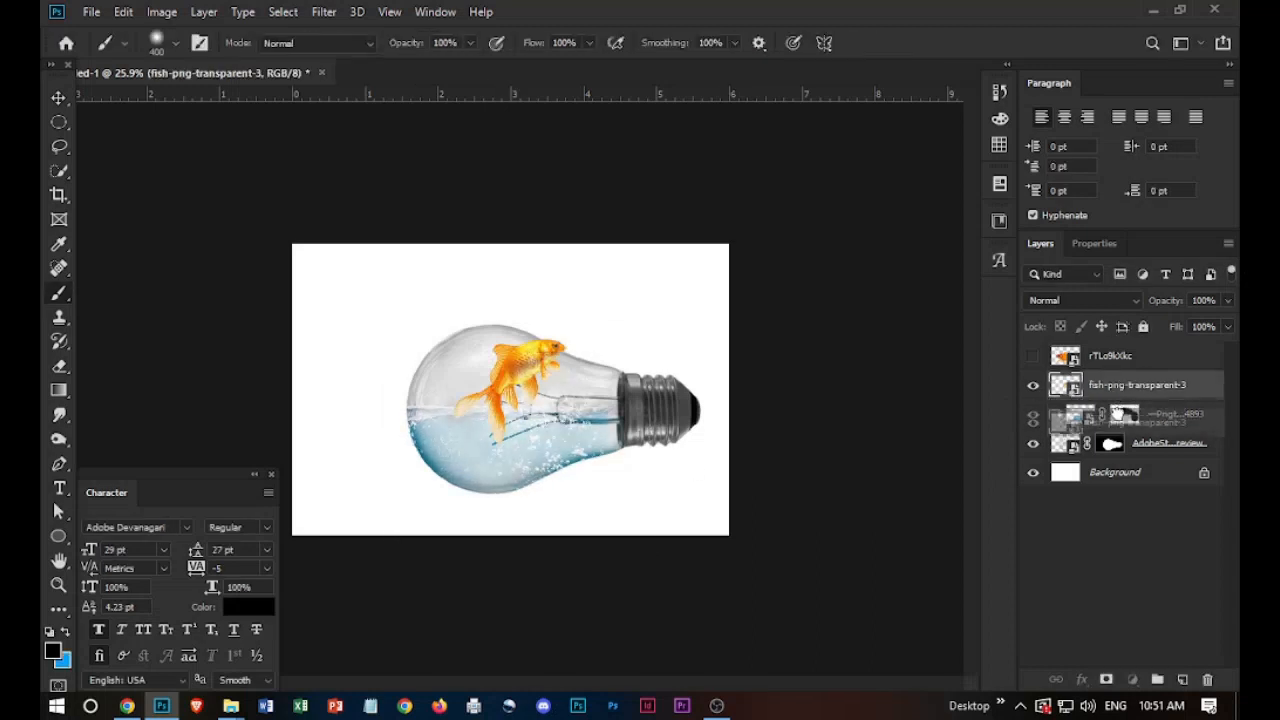
scroll(512, 376, "up", 4)
key("v")
key("ctrl+t")
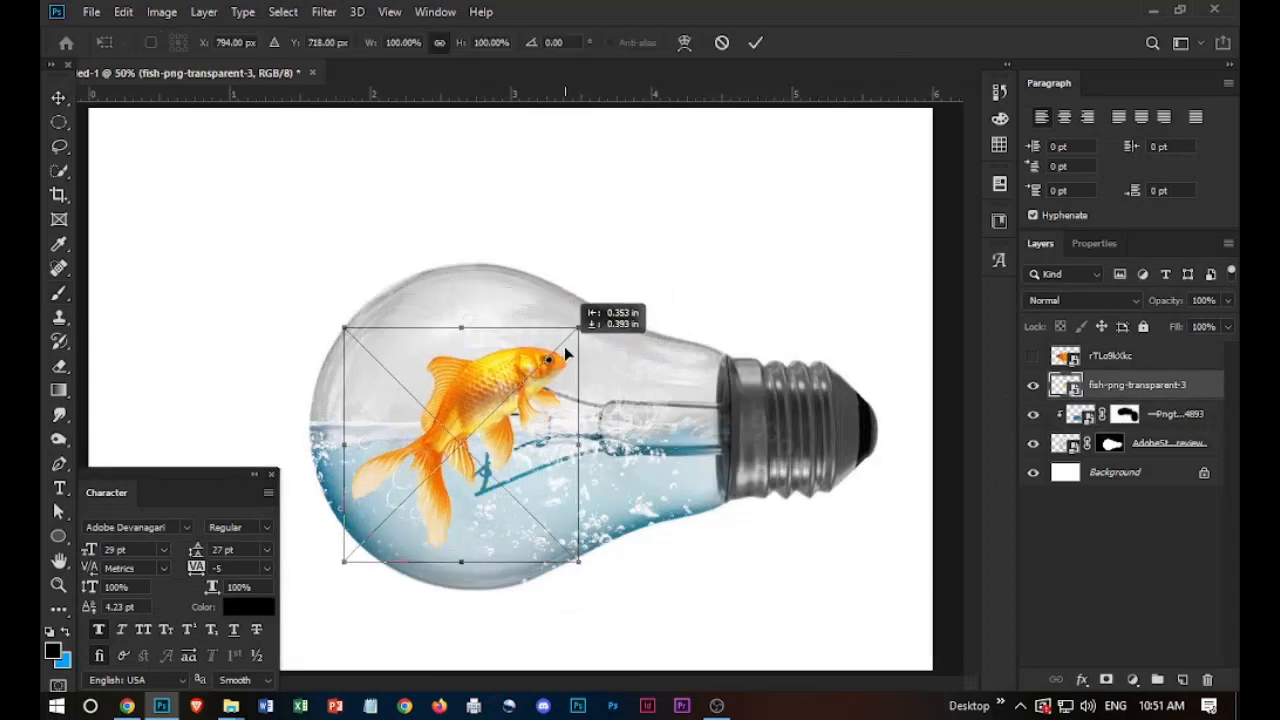
key("Return")
Duplicate the masked water layer to strengthen the water beneath the fish.
left_click(1176, 418)
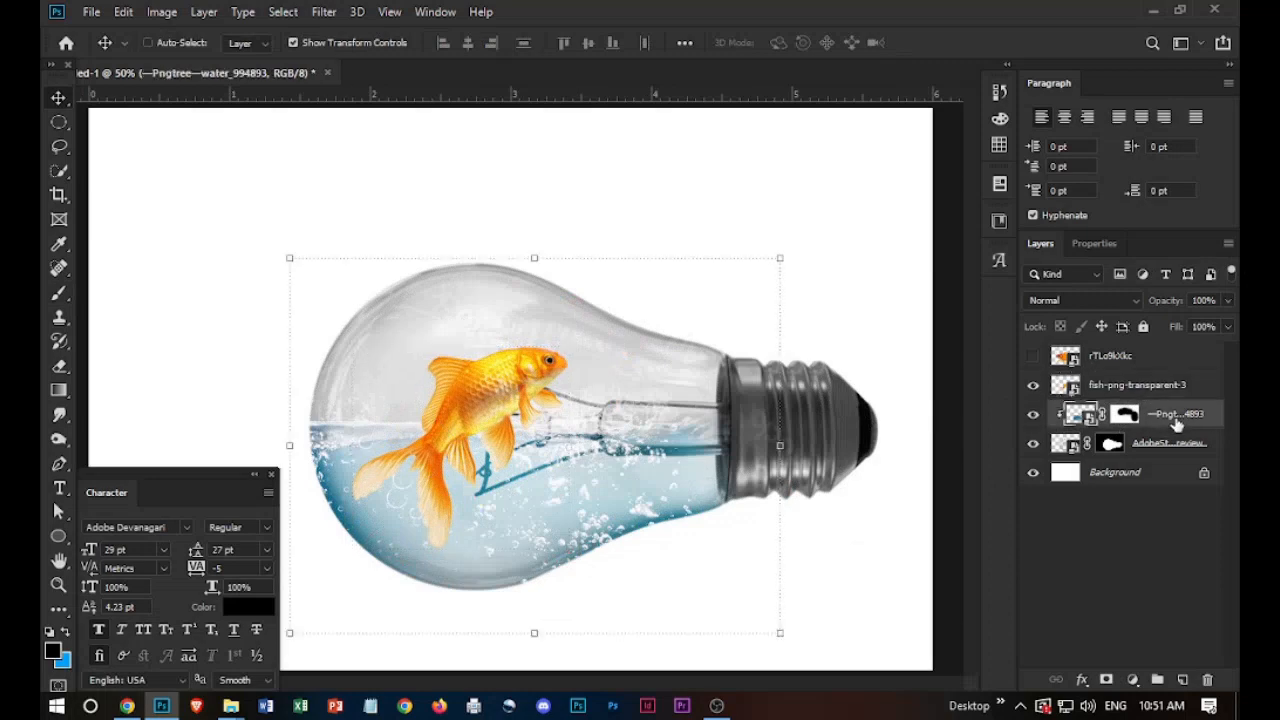
key("ctrl+j")
scroll(905, 482, "down", 2)
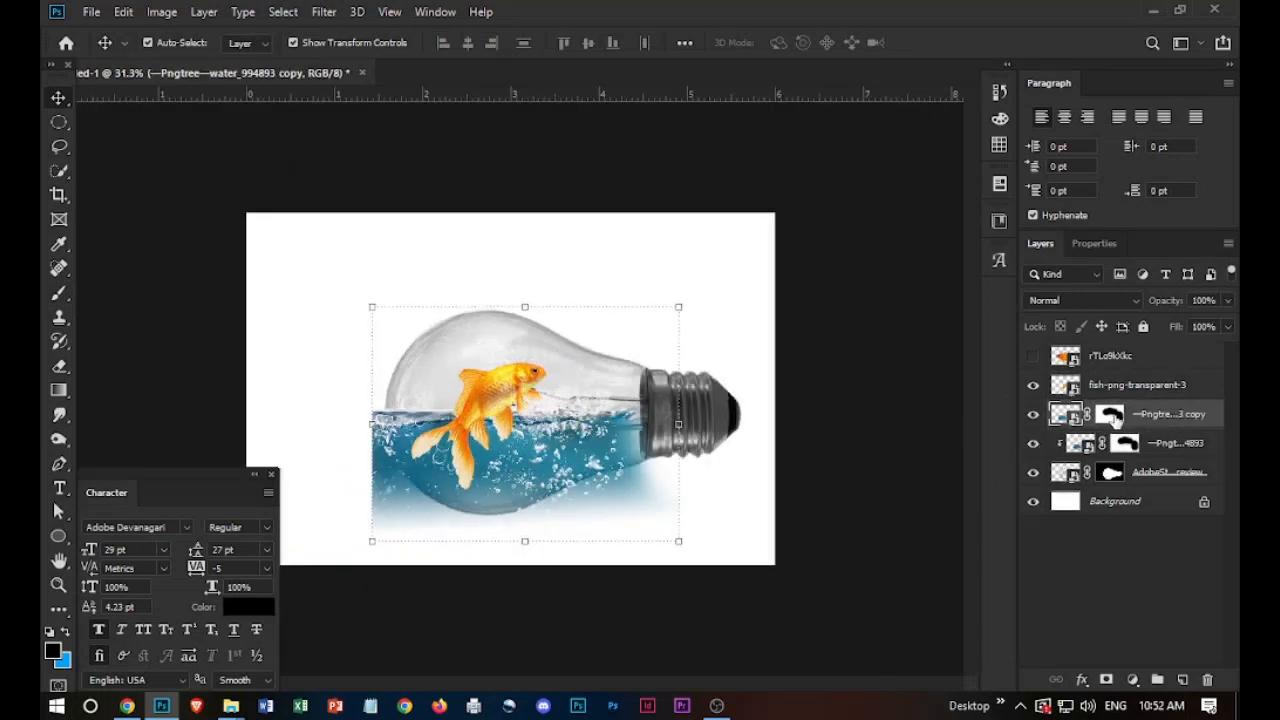
Paint black on the water copy's mask to remove the water spilling outside the bulb's outline.
left_click(1114, 417)
key("b")
mouse_move(364, 497)
left_mouse_down()
mouse_move(446, 558)
mouse_move(356, 416)
mouse_move(349, 439)
mouse_move(518, 571)
mouse_move(752, 540)
left_mouse_up()
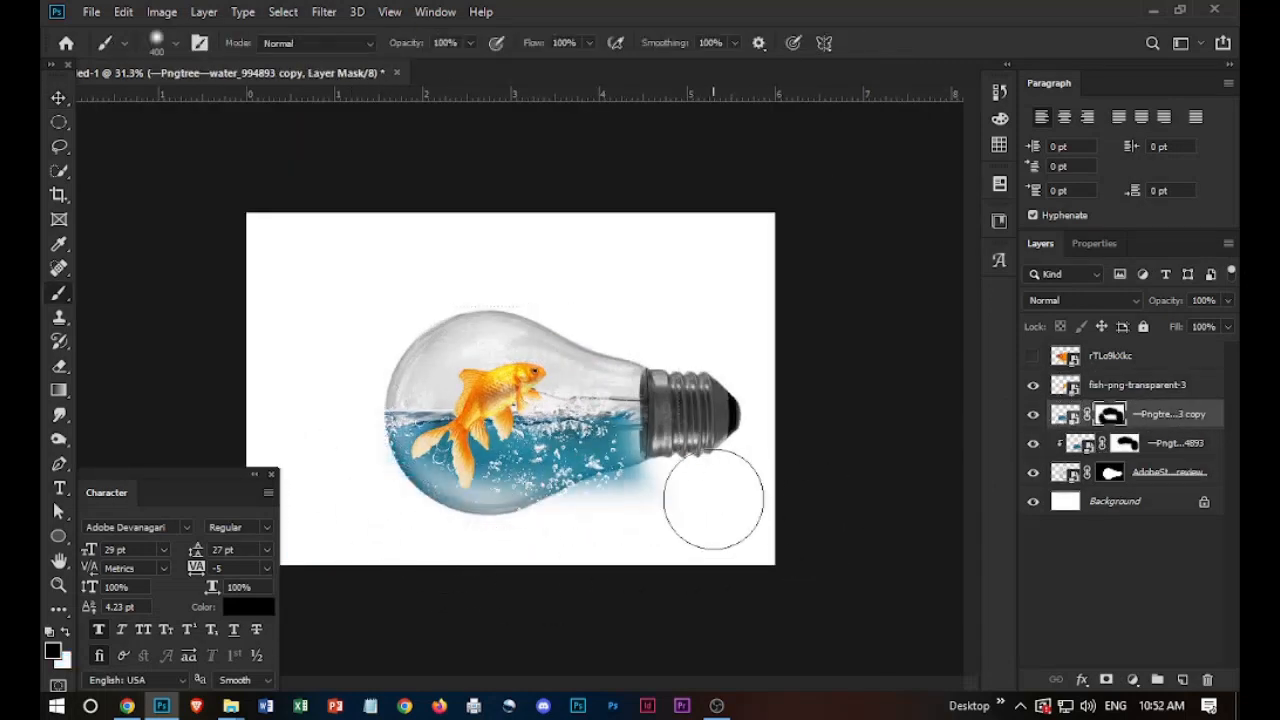
mouse_move(714, 499)
left_mouse_down()
mouse_move(647, 477)
mouse_move(692, 440)
left_mouse_up()
left_click(1072, 428, "alt")
left_click(1074, 427, "alt")
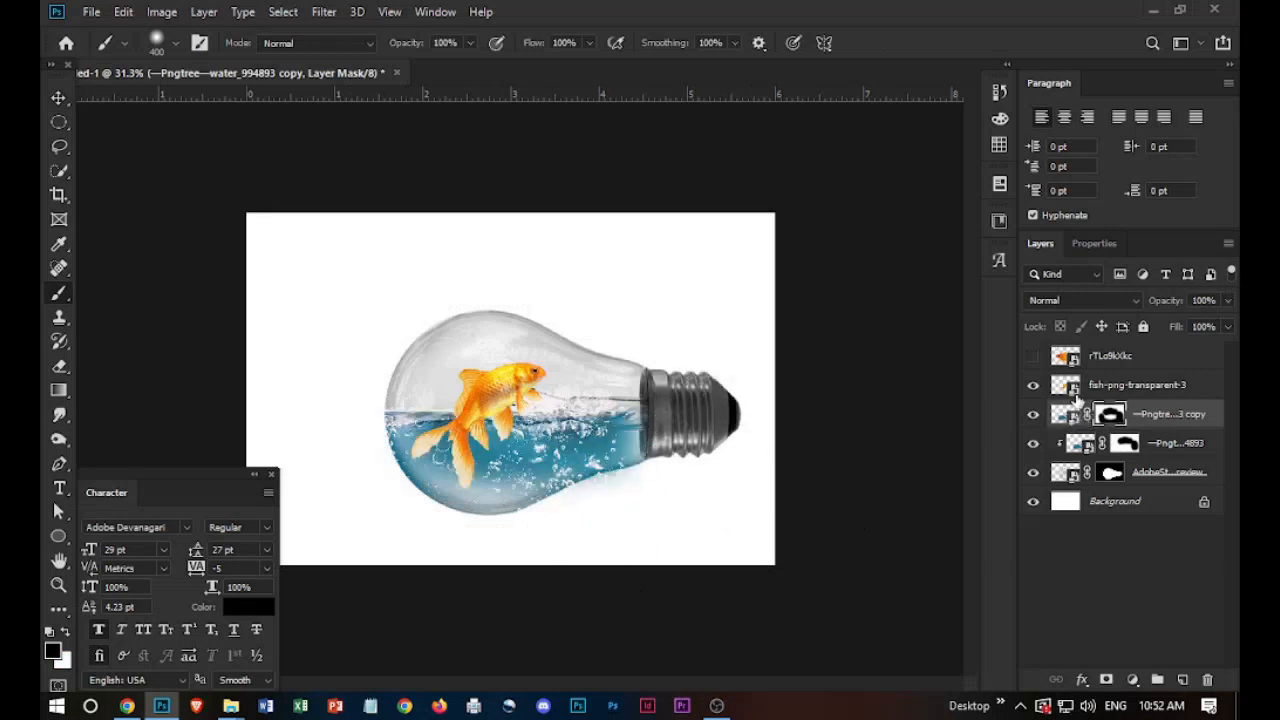
Clip the fish layer to the water copy, and duplicate the fish as an unclipped layer above it.
left_click(1090, 390)
left_click(1087, 398, "alt")
key("ctrl+j")
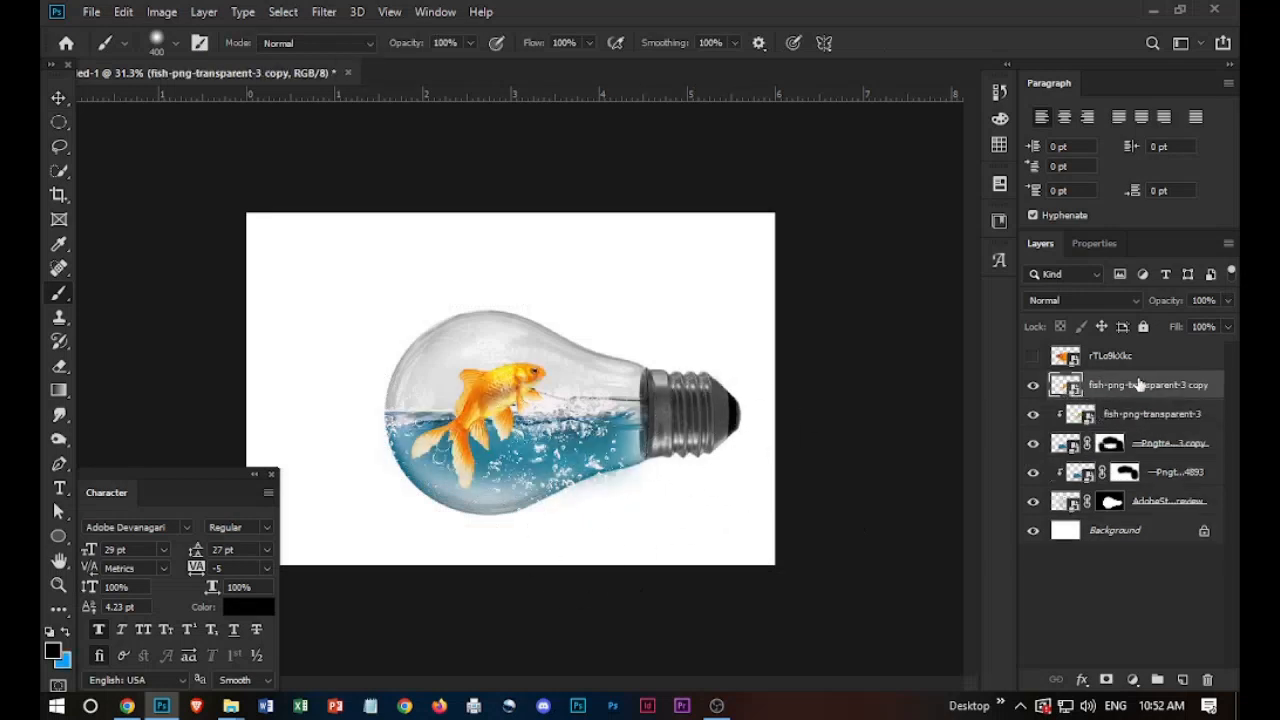
left_click(1072, 399, "alt")
left_click(1075, 395, "alt")
Add a layer mask to the fish copy, and compare the image with that layer hidden and shown.
left_click(1106, 680)
key("ctrl+plus")
key("ctrl+plus")
key("x")
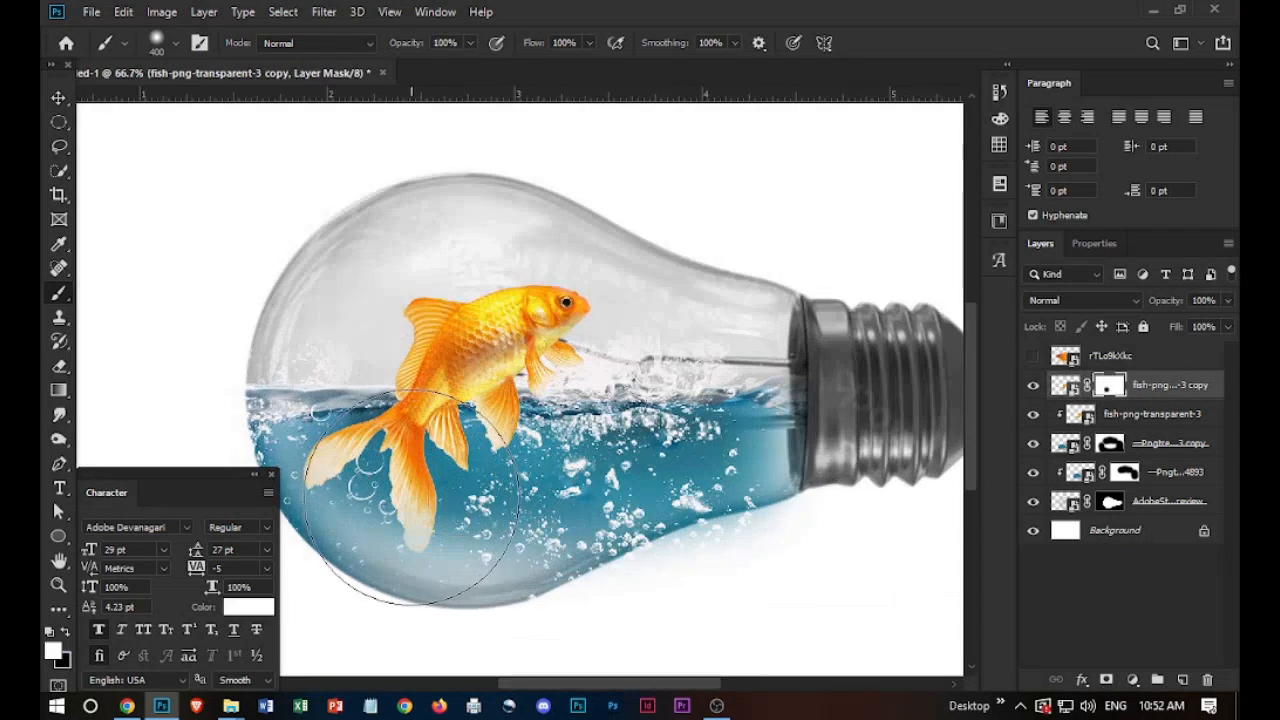
left_click(1033, 385)
left_click(1033, 385)
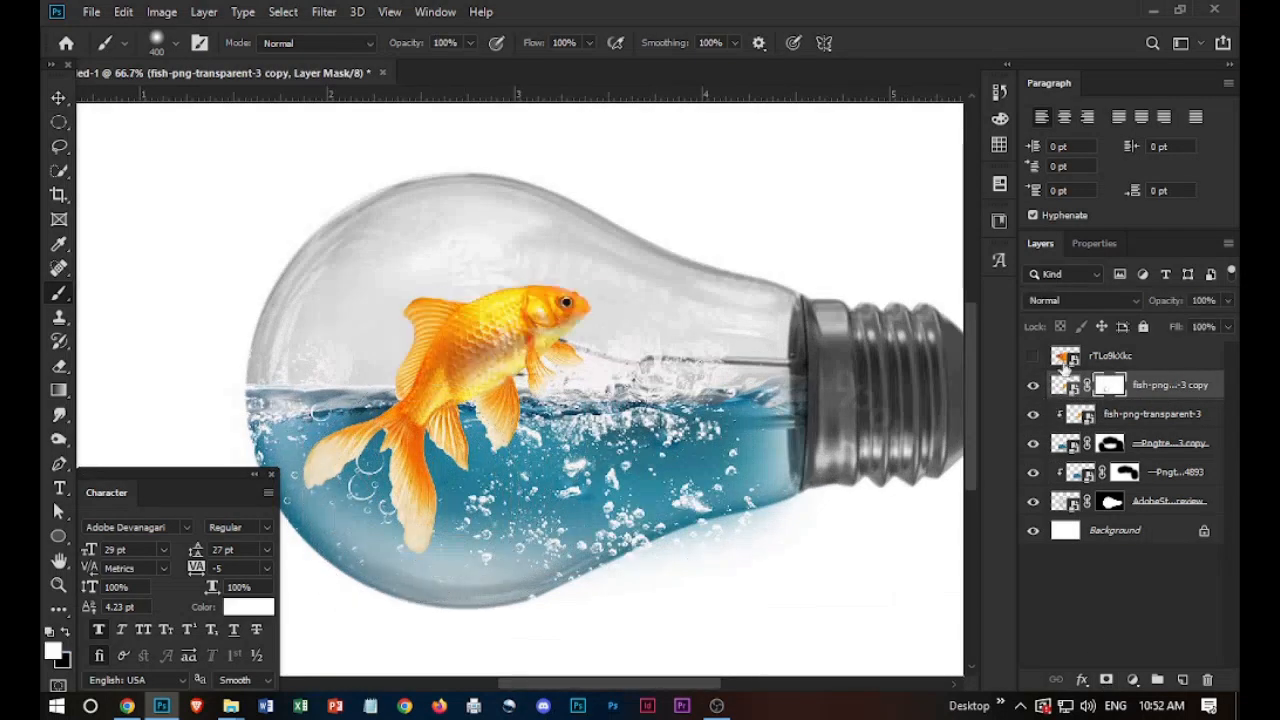
Scale both fish layers down together and reposition them at the waterline.
left_click(1122, 416, "ctrl")
key("ctrl+t")
left_click_drag(592, 284, 503, 366)
left_click_drag(457, 411, 472, 399)
key("Return")
Try placing the original fish layer beneath the water copy and masking the lower body and tail of the fish copy.
scroll(487, 450, "up", 1)
left_click_drag(1140, 412, 1098, 452)
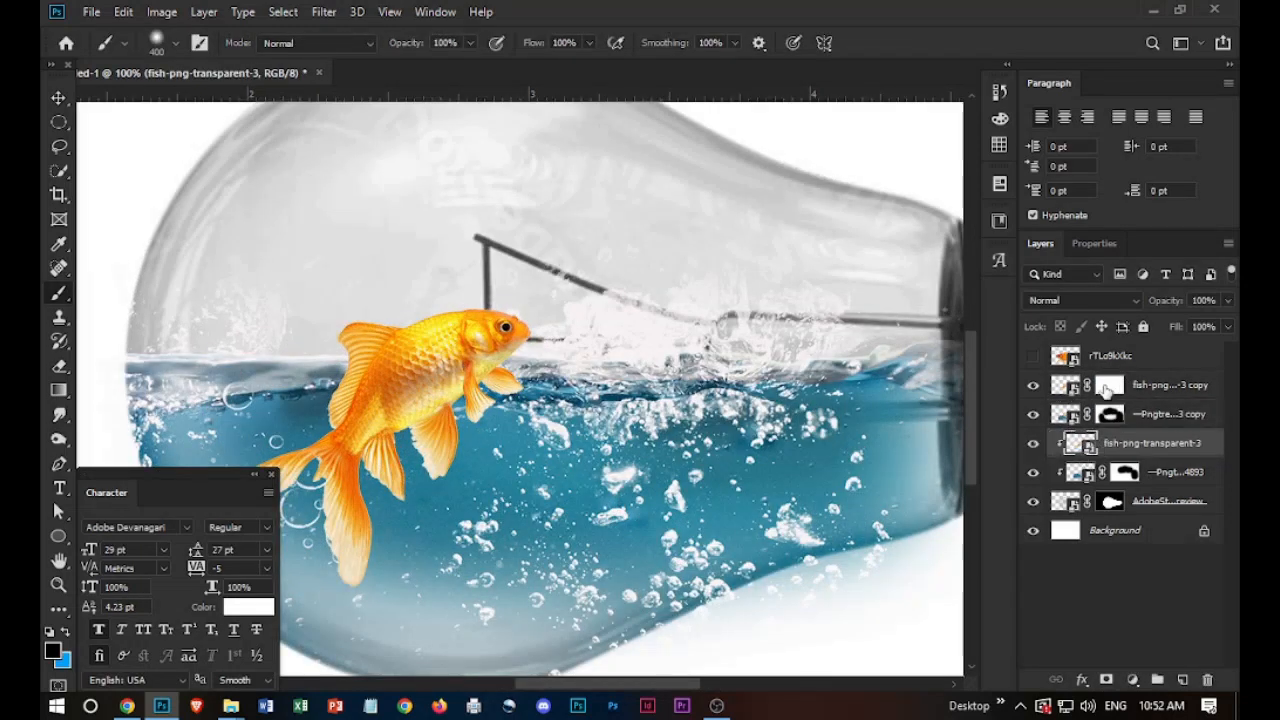
left_click(1108, 386)
mouse_move(371, 600)
left_mouse_down()
mouse_move(443, 614)
mouse_move(505, 527)
left_mouse_up()
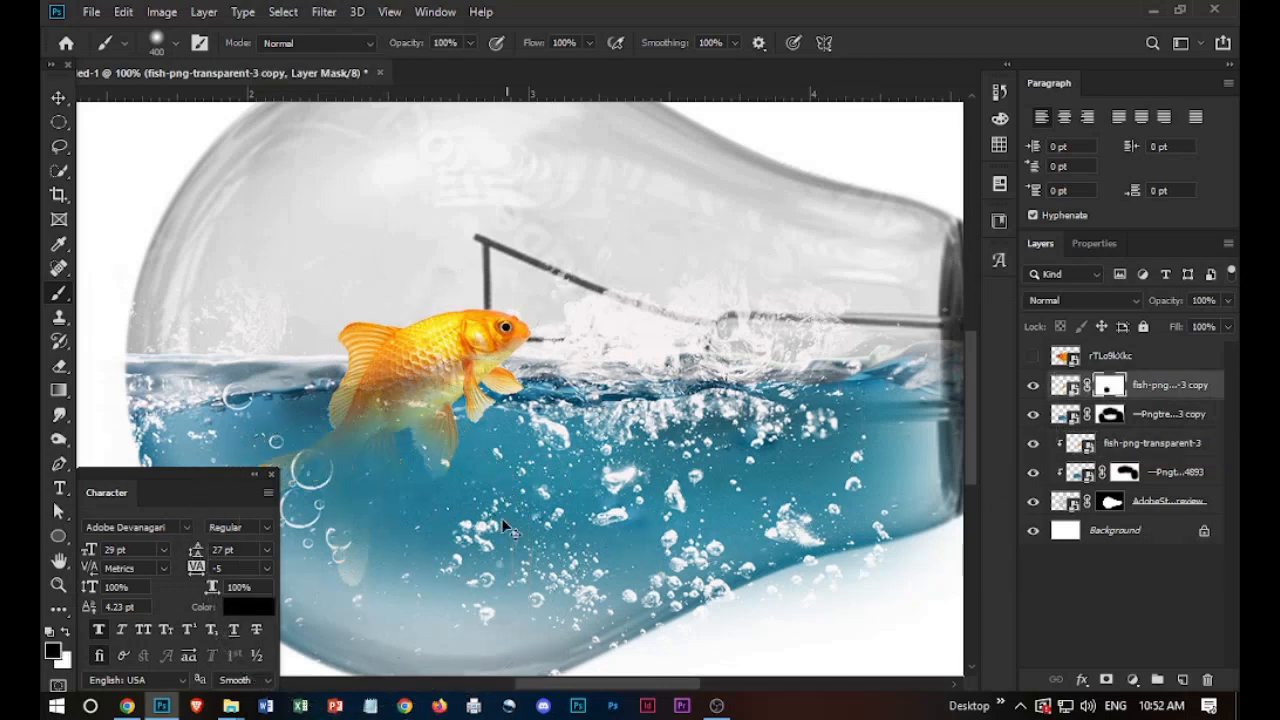
key("ctrl+z")
left_click_drag(1128, 451, 1119, 413)
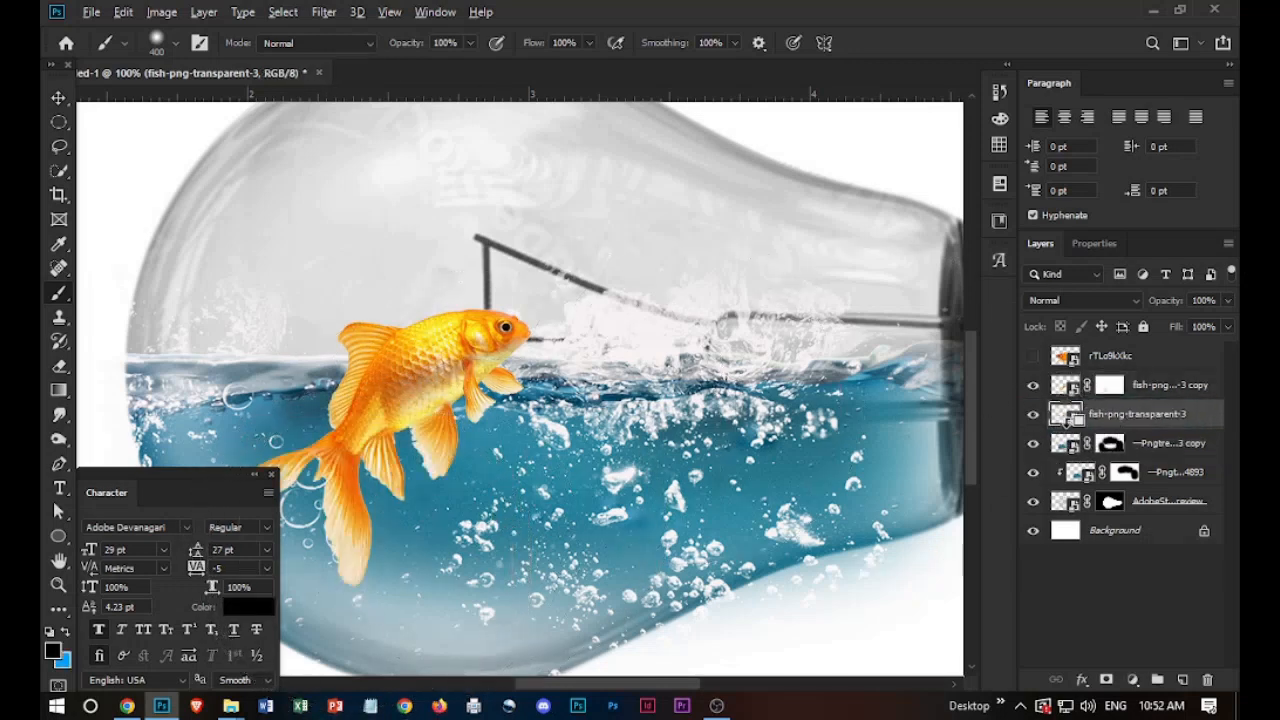
Paint black over the fish's tail on the fish copy's mask, and reduce the brush size to 175 pixels.
left_click(1103, 387)
left_click(356, 560)
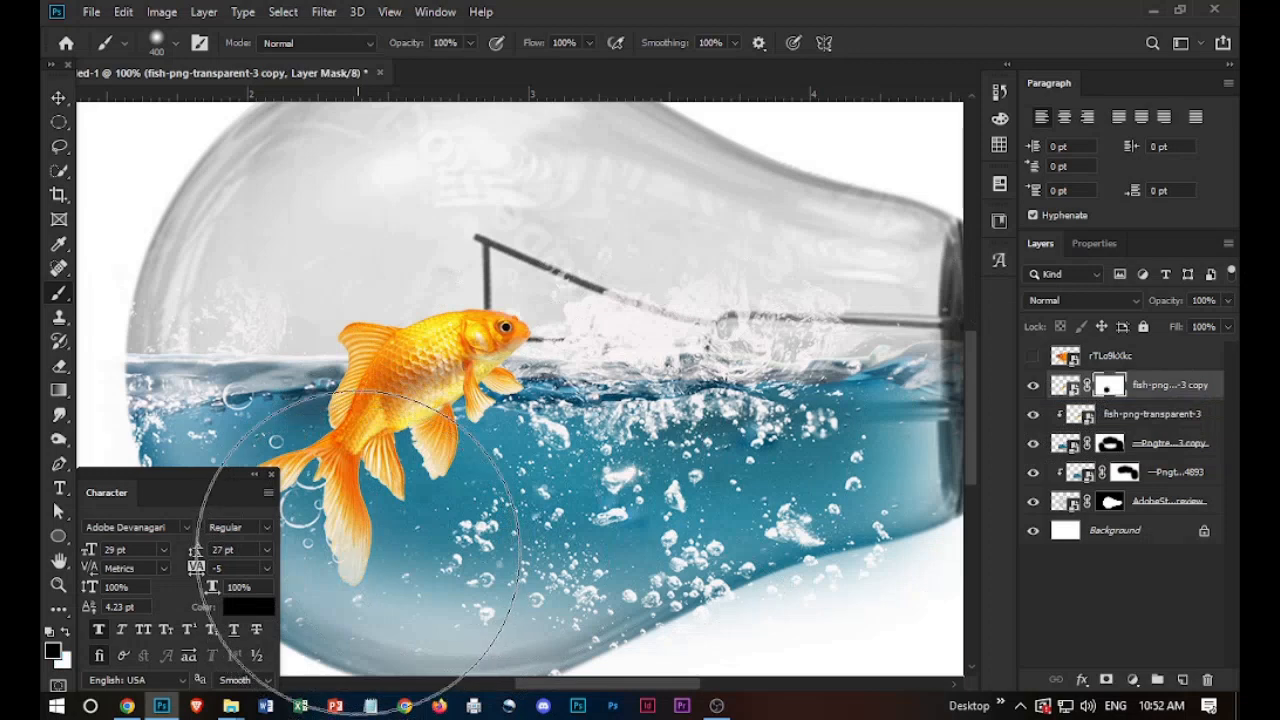
key("bracketleft")
key("bracketleft")
key("bracketleft")
key("bracketleft")
Set the clipped original fish layer's fill to 73%.
left_click(1148, 416)
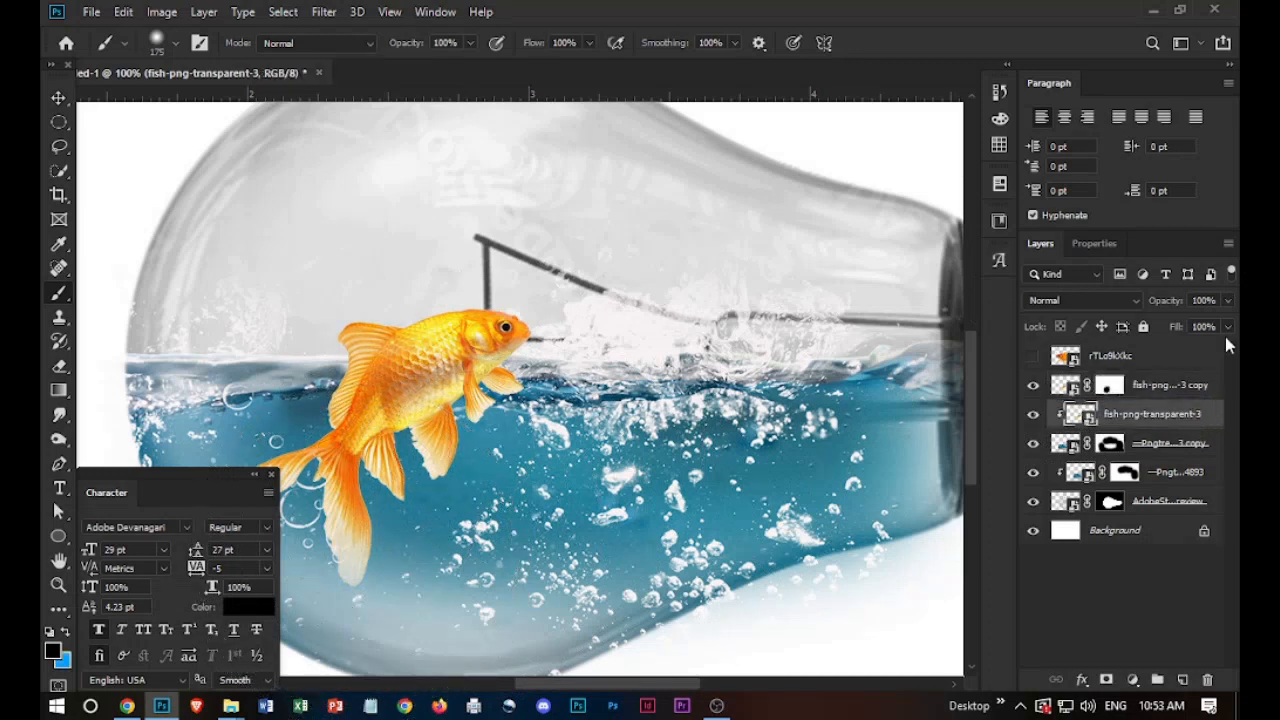
left_click_drag(1214, 352, 1204, 354)
left_click(421, 502)
key("alt+space")
left_click(422, 502, "alt")
left_click(422, 502, "alt")
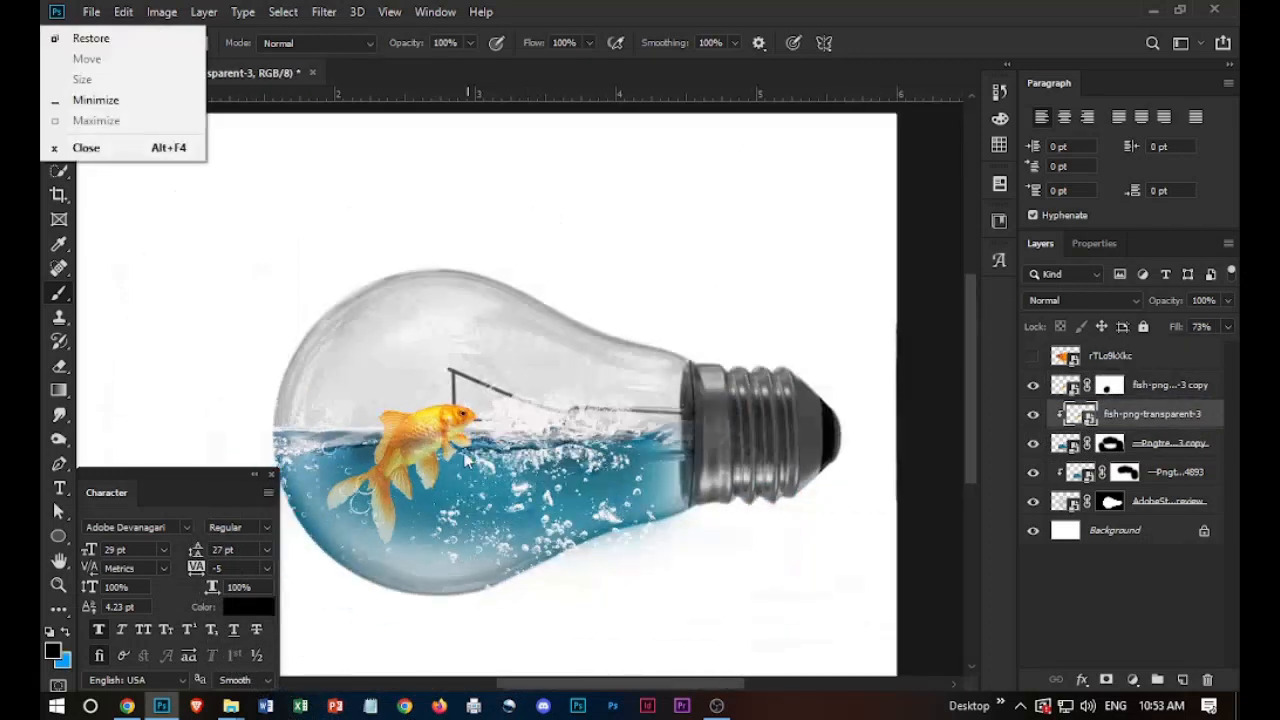
left_click(453, 503)
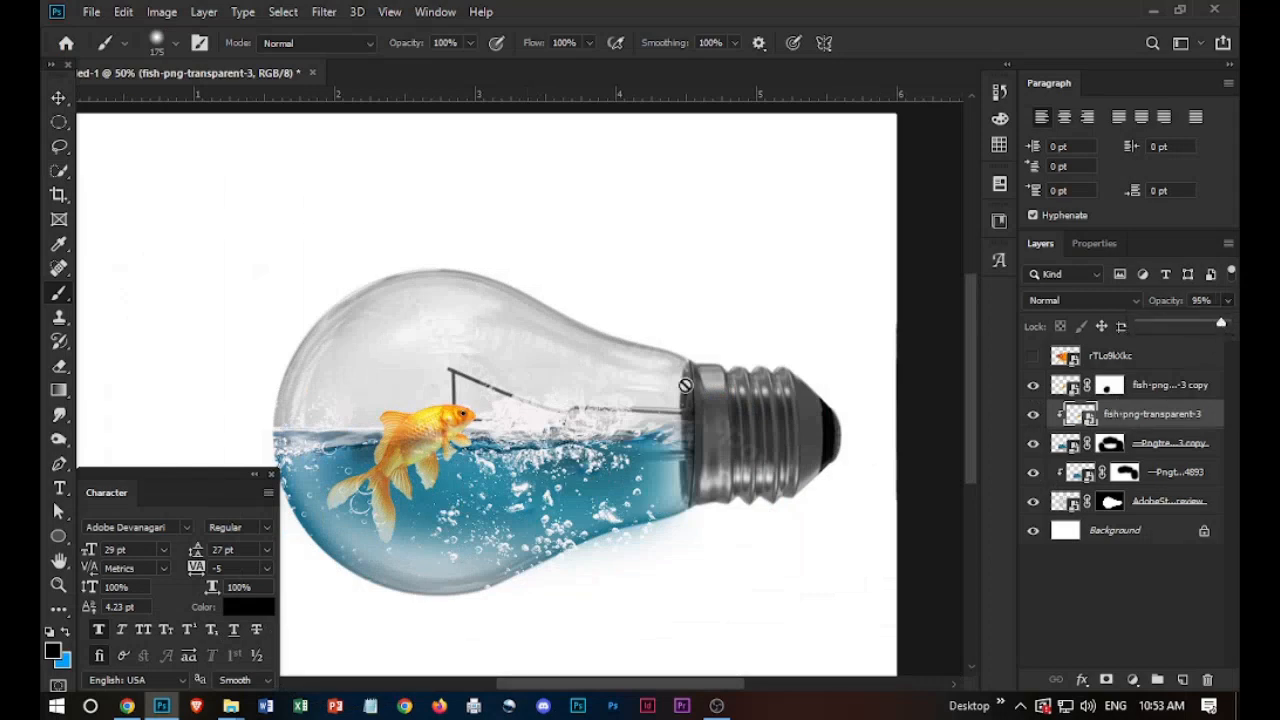
Show the hidden rTLo9kXkc goldfish layer and scale it down to fit in the water beside the first fish.
left_click(60, 99)
left_click(660, 553)
scroll(704, 530, "down", 3)
left_click(1138, 506)
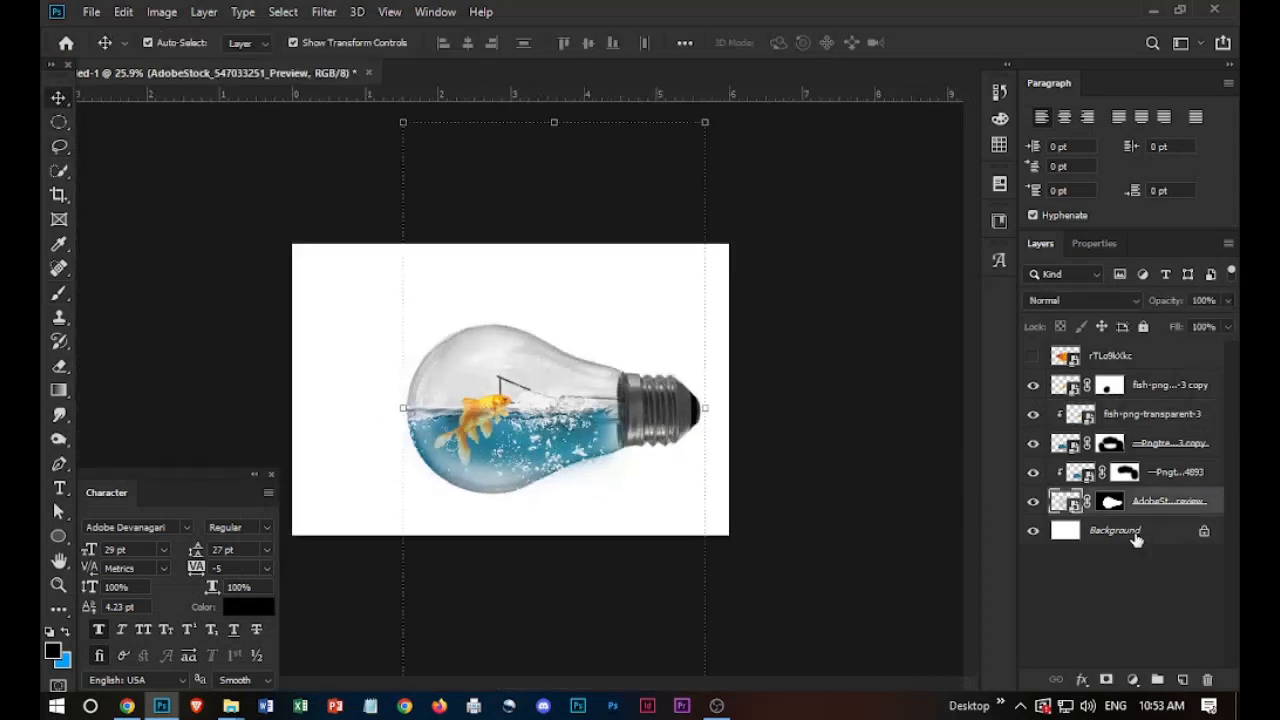
left_click(1137, 364)
left_click(1033, 357)
key("ctrl+t")
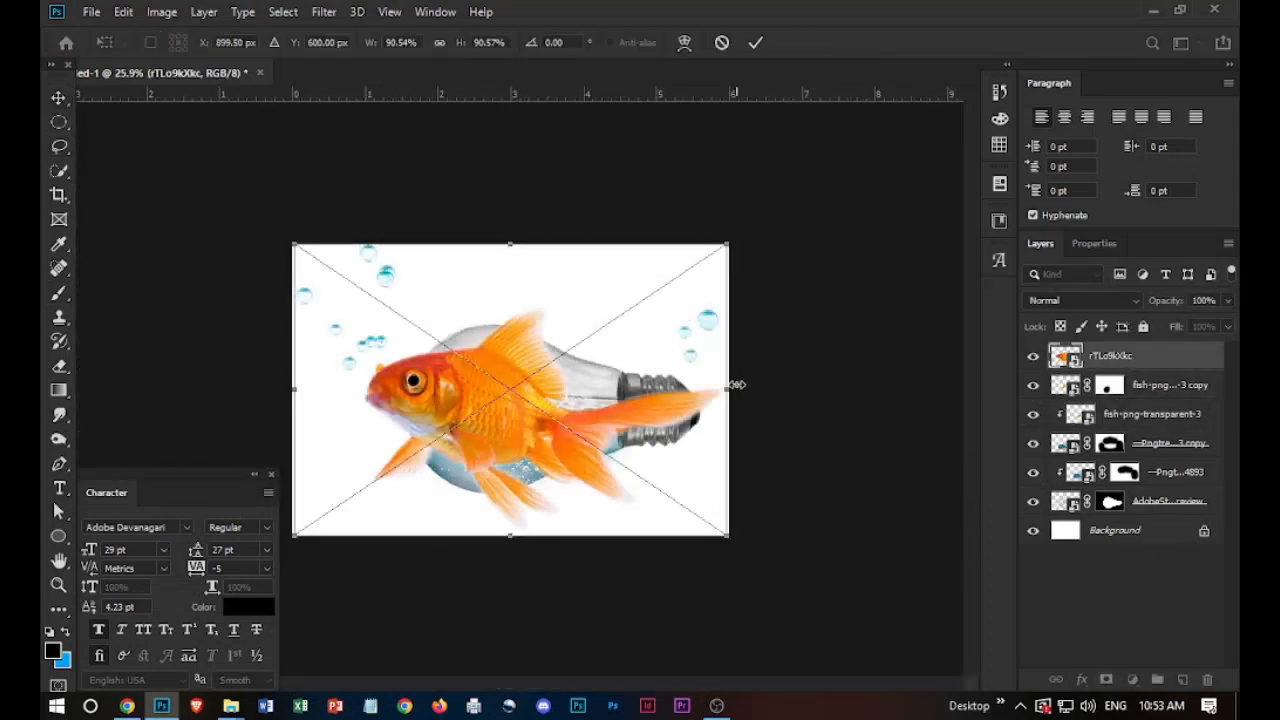
left_click_drag(732, 388, 549, 434)
scroll(595, 436, "up", 3)
key("Return")
left_click_drag(480, 433, 494, 426)
key("Return")
Scale both layers of the first fish together to about 83% and reposition them at the waterline.
left_click(1108, 421)
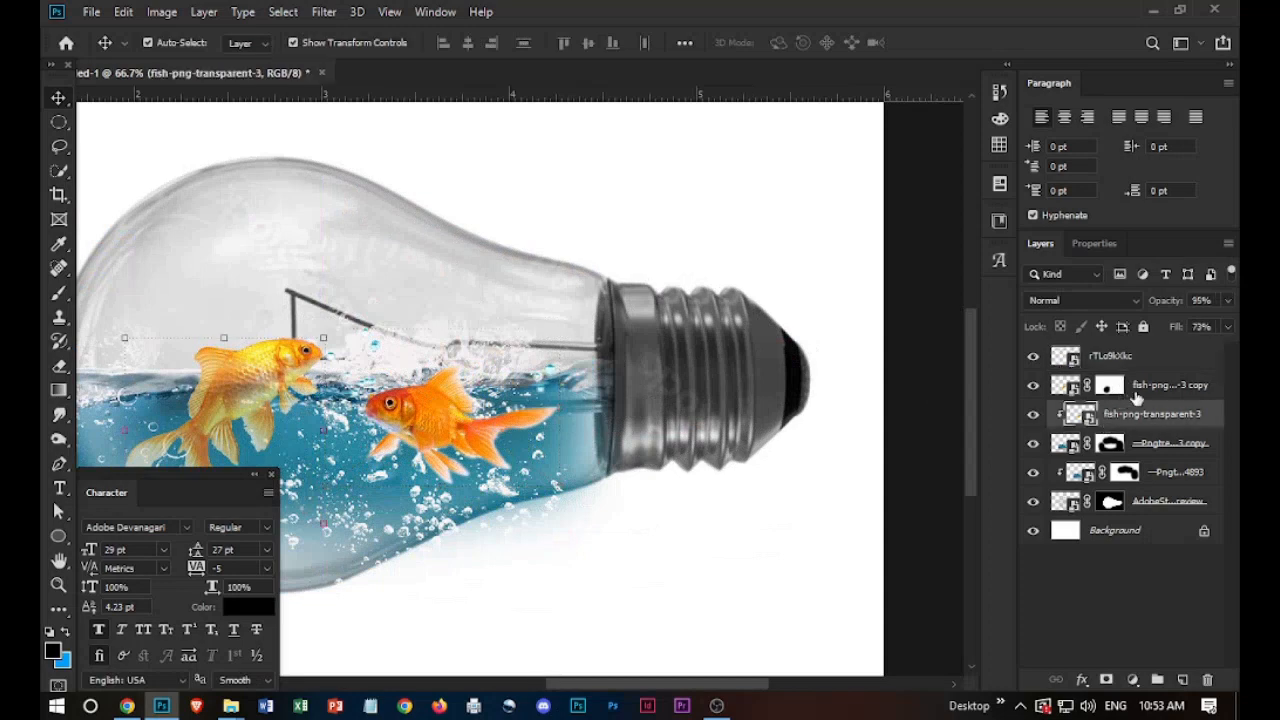
left_click(1136, 391, "ctrl")
key("ctrl+t")
left_click_drag(324, 431, 290, 431)
left_click_drag(255, 429, 262, 418)
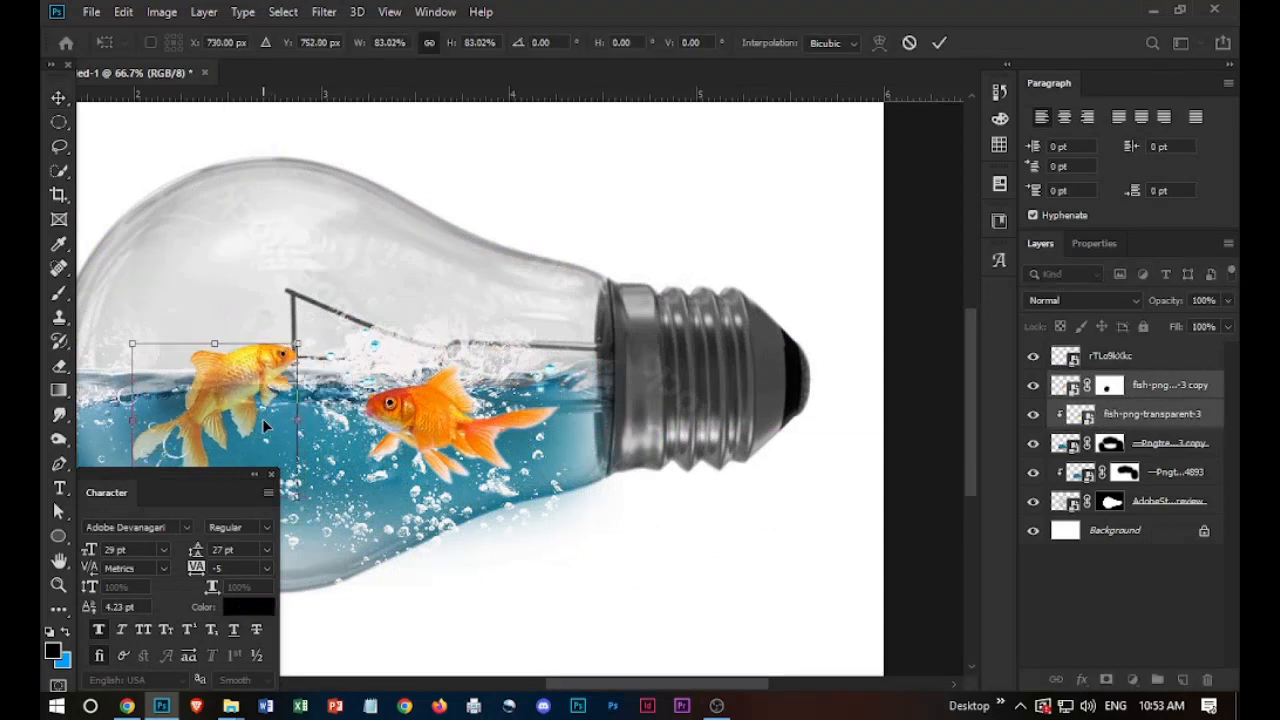
key("Return")
Scale the second goldfish down slightly and move it deeper into the water.
scroll(452, 499, "down", 2)
left_click(591, 467)
scroll(591, 467, "up", 2)
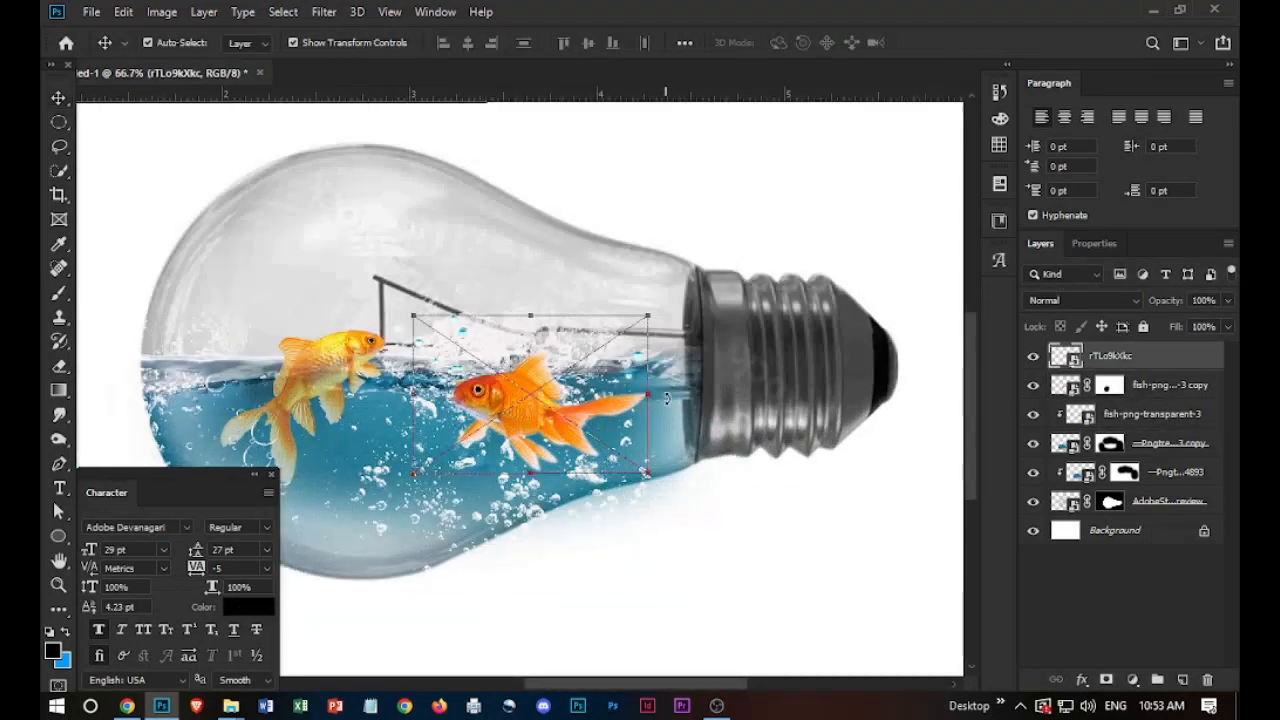
key("ctrl+t")
left_click_drag(573, 415, 567, 434)
left_click_drag(640, 396, 627, 402)
left_click_drag(561, 428, 559, 426)
key("Return")
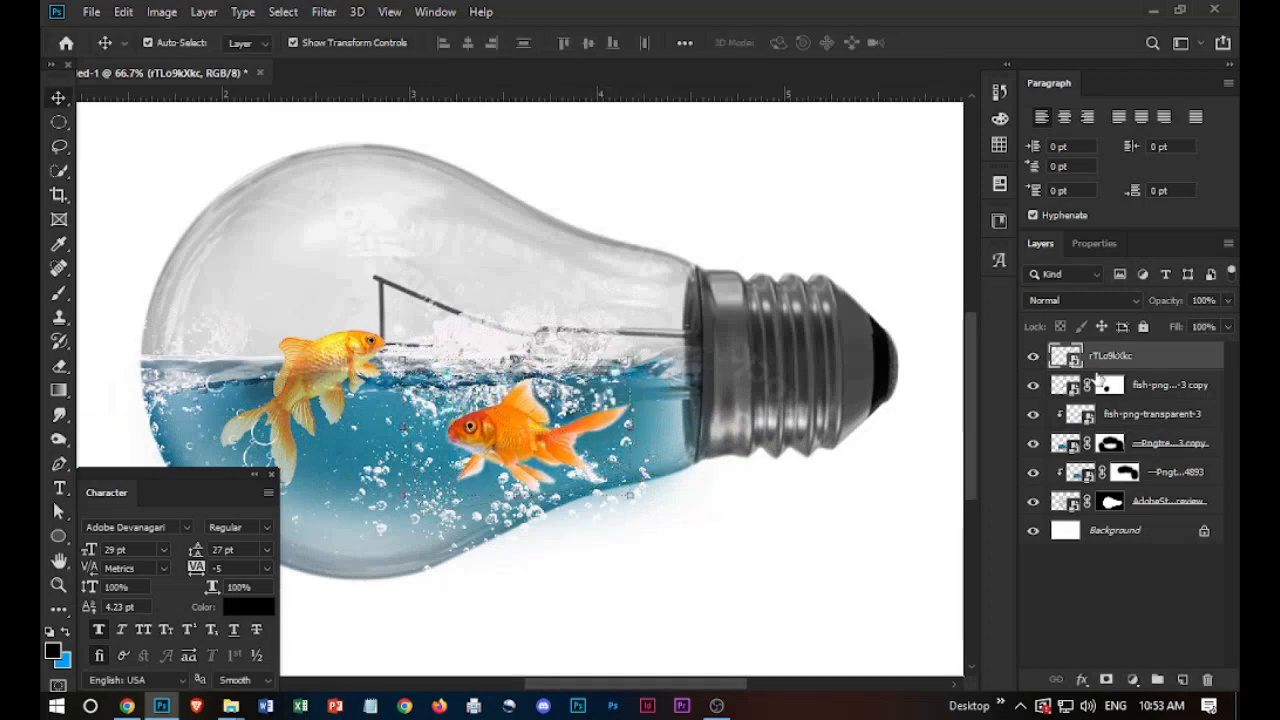
Clip the second fish layer to the water copy beneath the first fish's clipped layer, and set its opacity to 82%.
left_click_drag(1140, 361, 1093, 422)
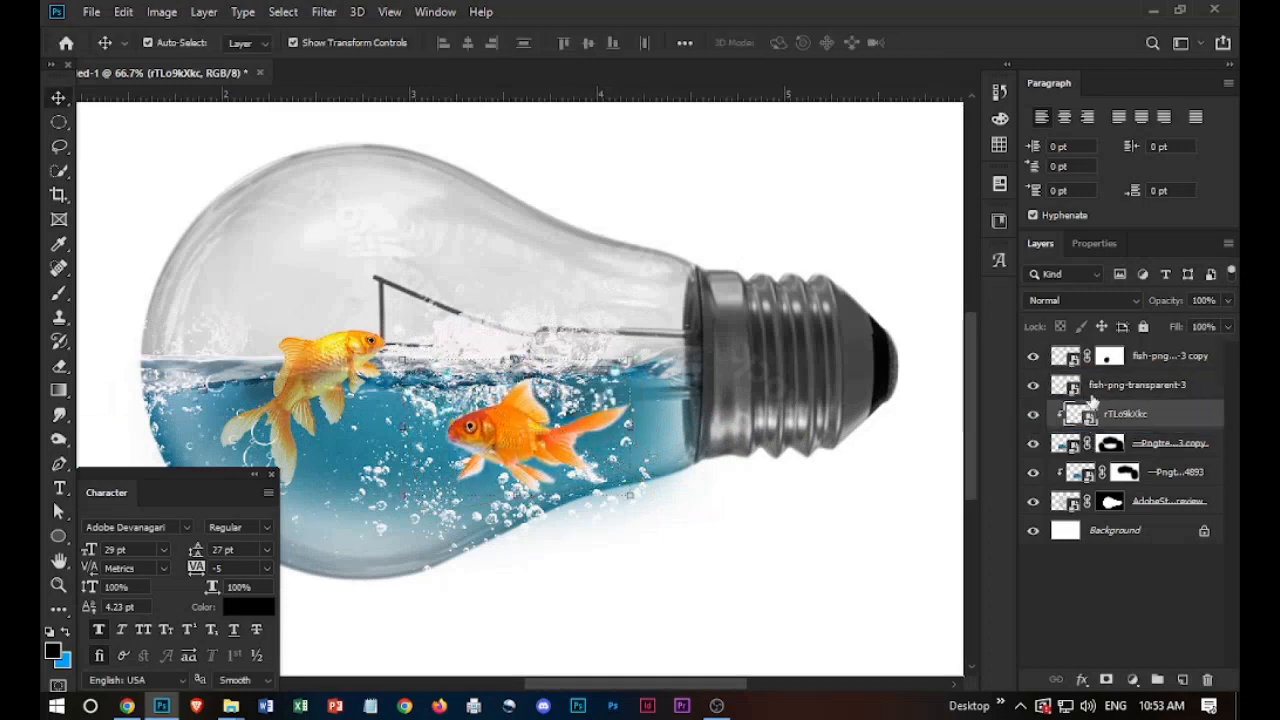
left_click(1093, 400, "alt")
left_click_drag(1204, 330, 1207, 328)
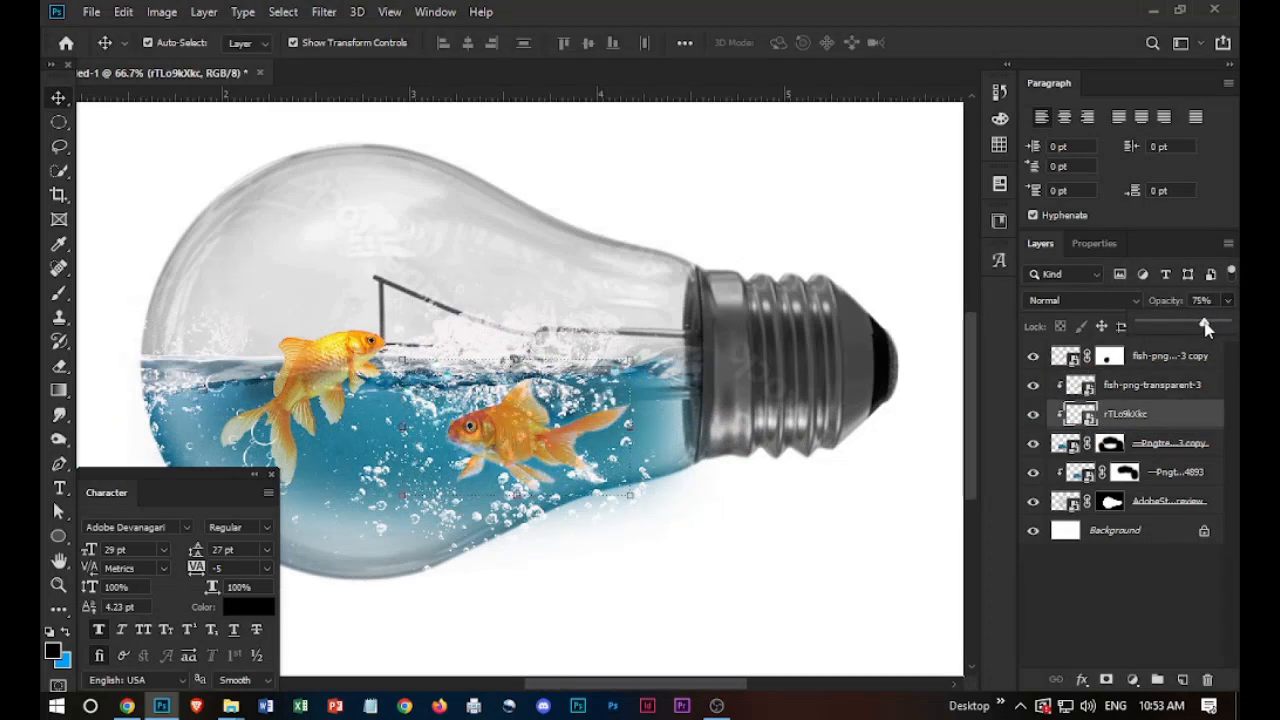
Duplicate the second fish to the top of the layer stack, then enlarge both versions together and raise them toward the waterline.
key("ctrl+j")
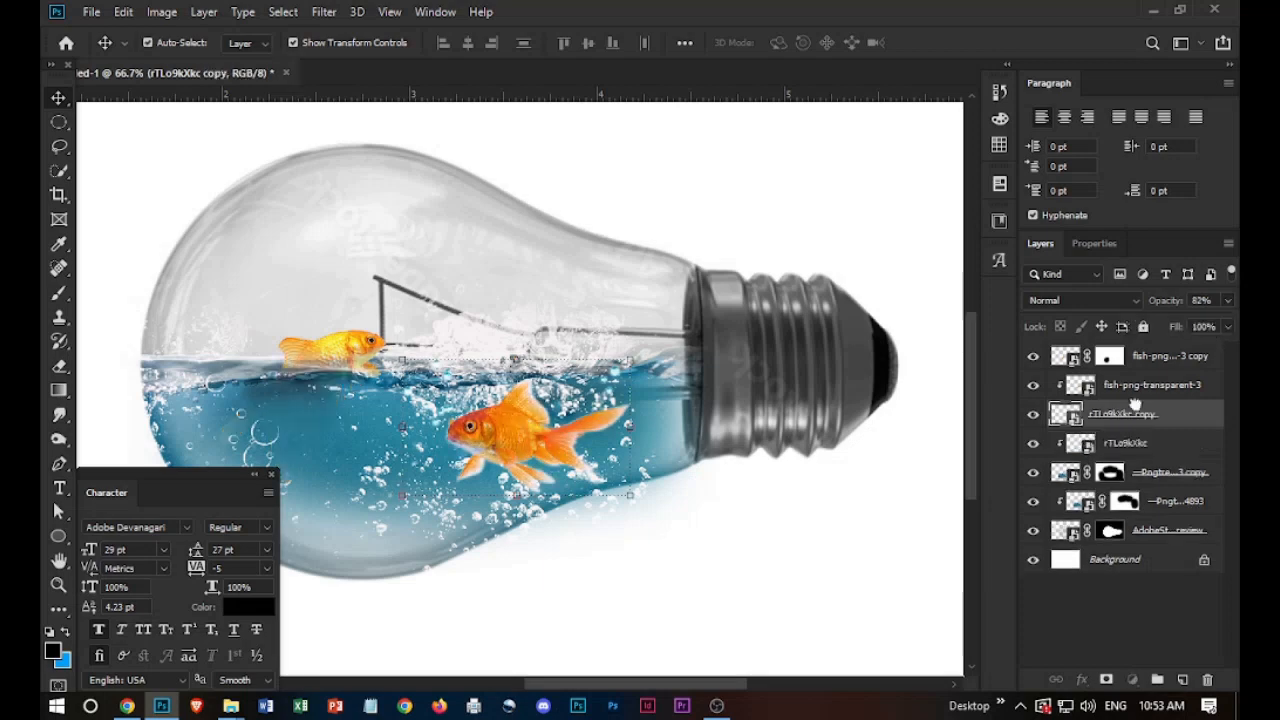
left_click_drag(1135, 405, 1122, 347)
left_click(1086, 450)
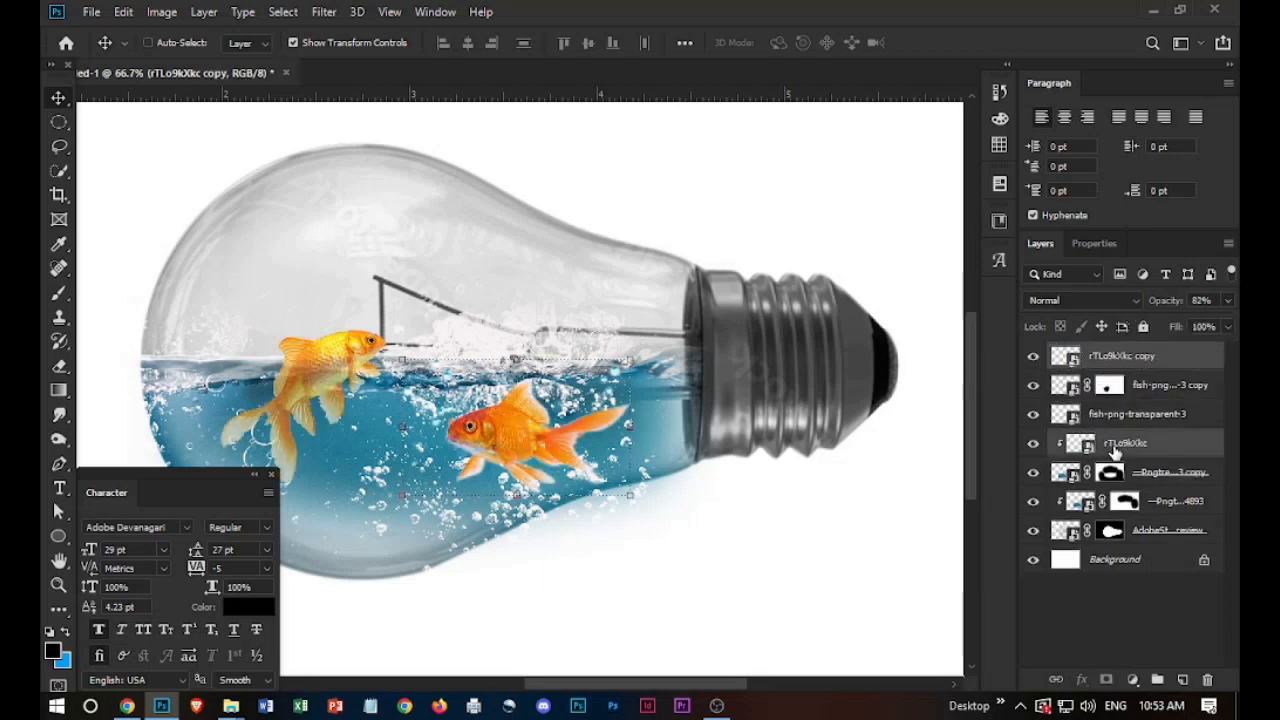
left_click(1033, 416)
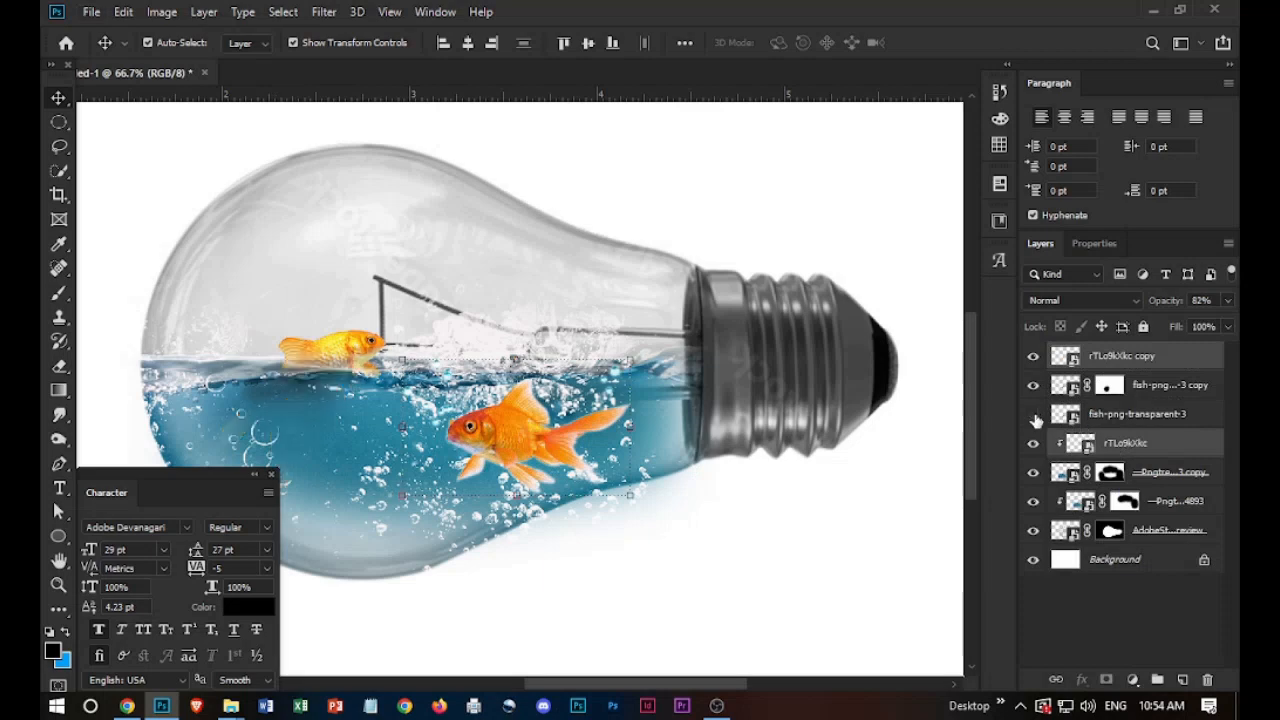
left_click(1033, 416)
key("ctrl+t")
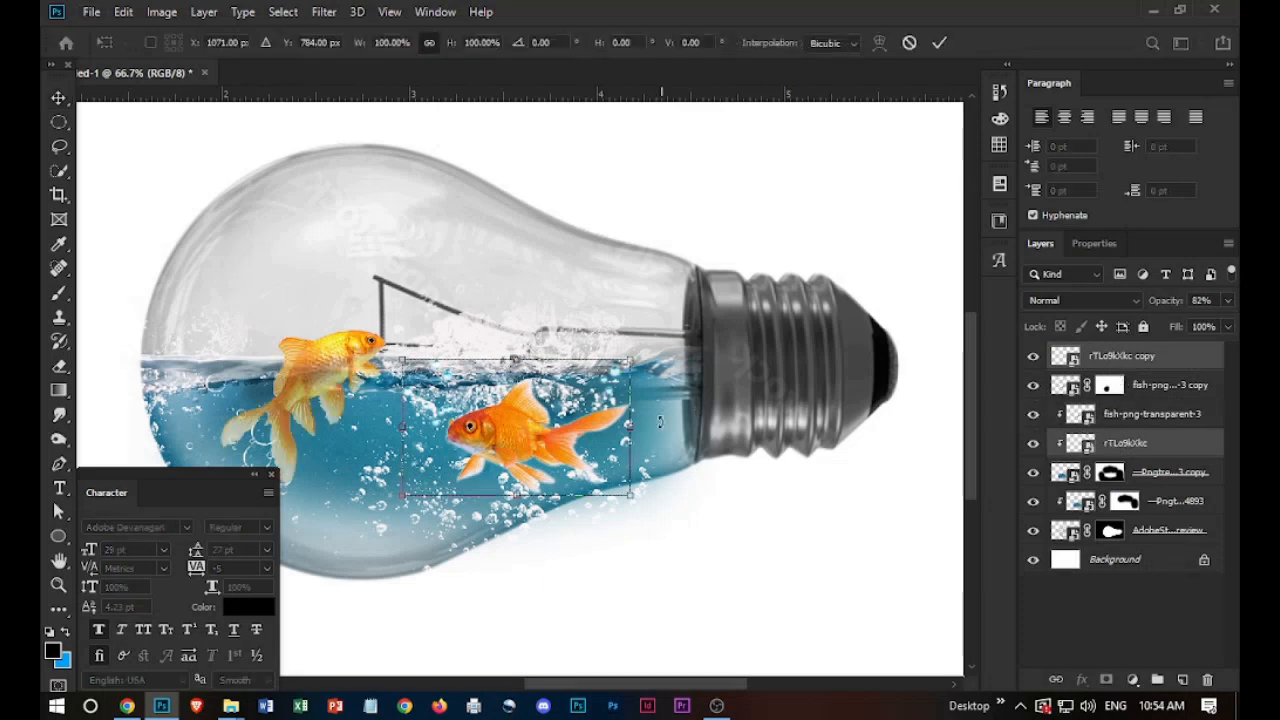
left_click_drag(528, 426, 522, 405)
left_click_drag(514, 337, 515, 320)
key("Return")
Mask the second fish copy's lower body with black paint, and adjust the opacity of the clipped version beneath.
left_click(1131, 363)
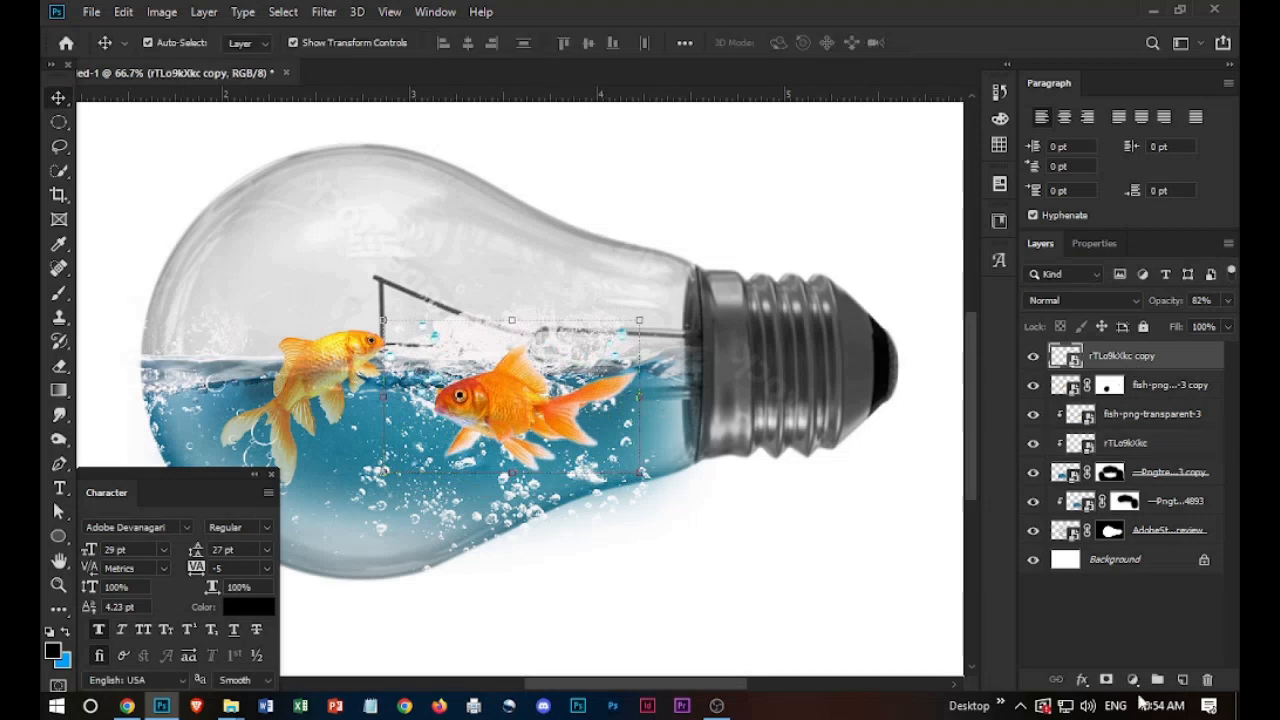
key("b")
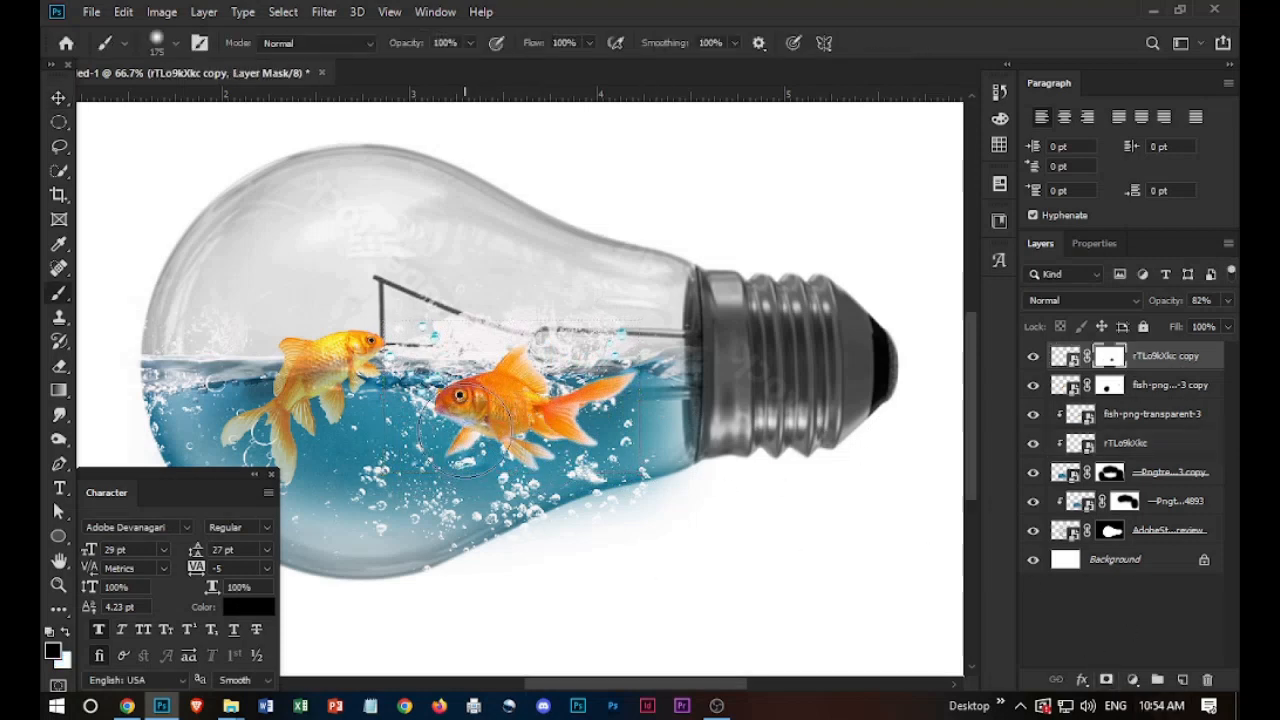
left_click(1113, 445)
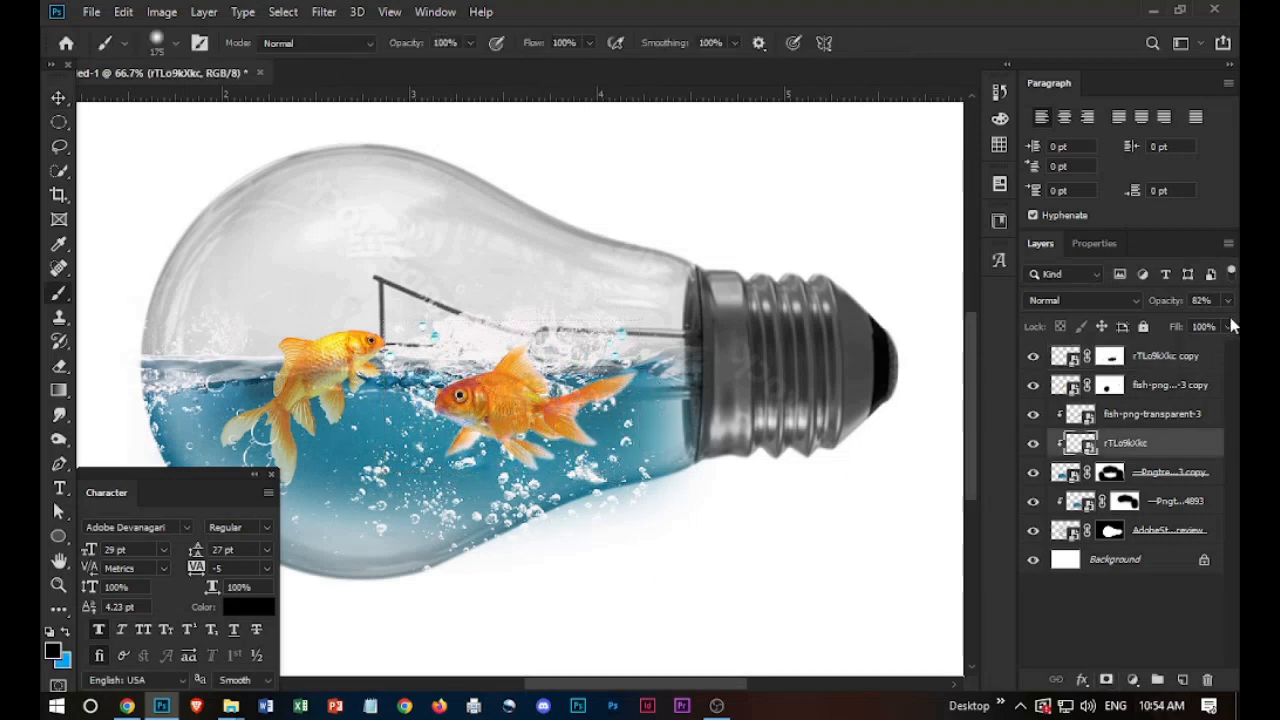
left_click_drag(1195, 328, 1208, 330)
left_click(1108, 356)
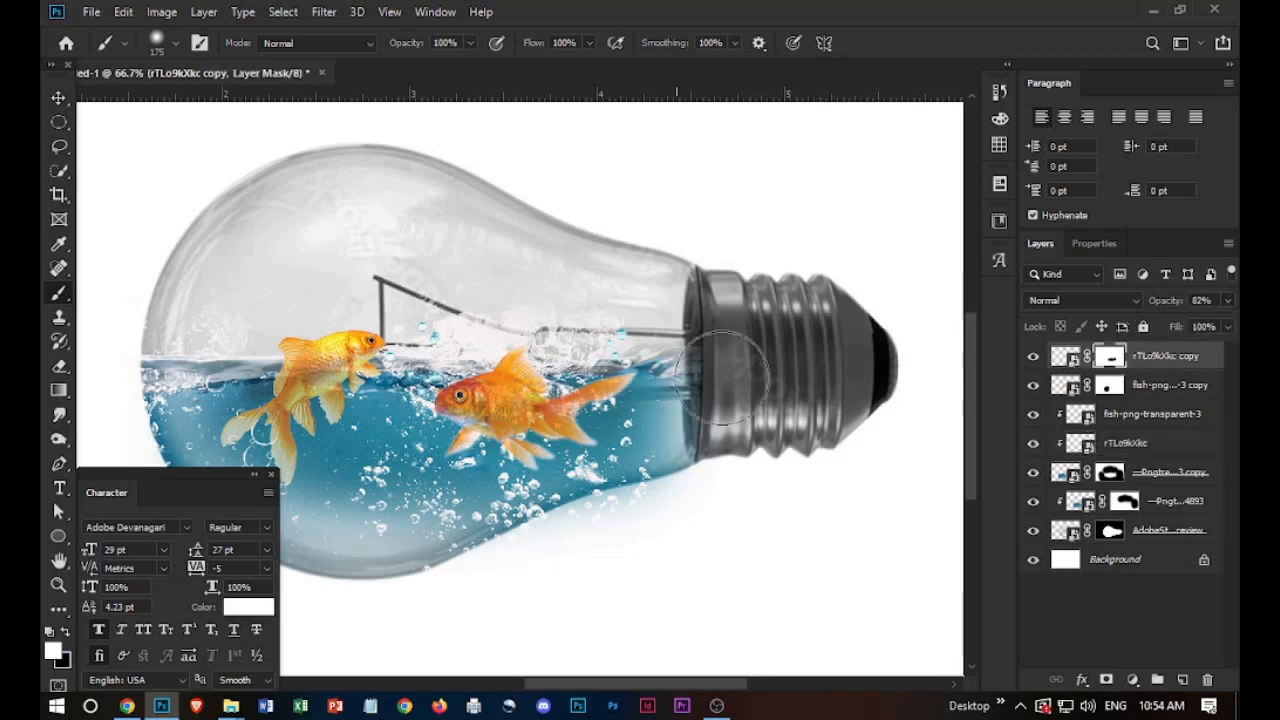
scroll(500, 350, "down", 2)
left_click(58, 97)
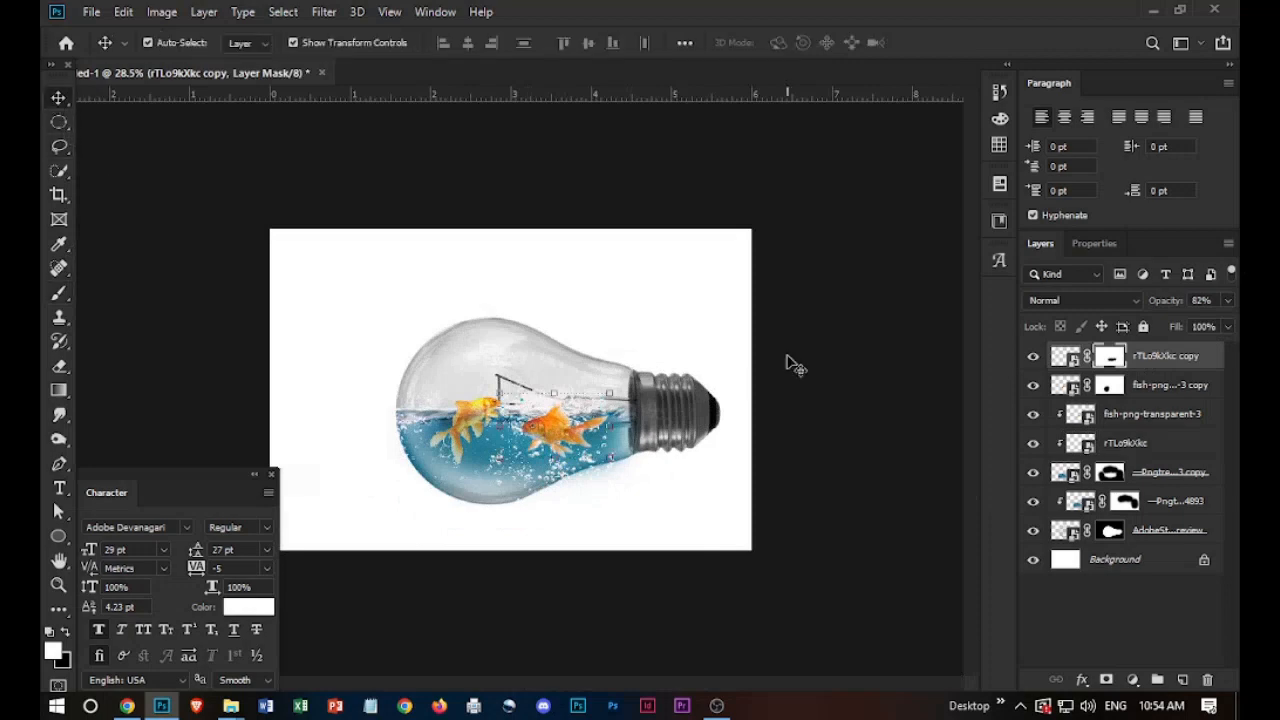
left_click(1125, 558)
left_click(1132, 680)
left_click(1150, 356)
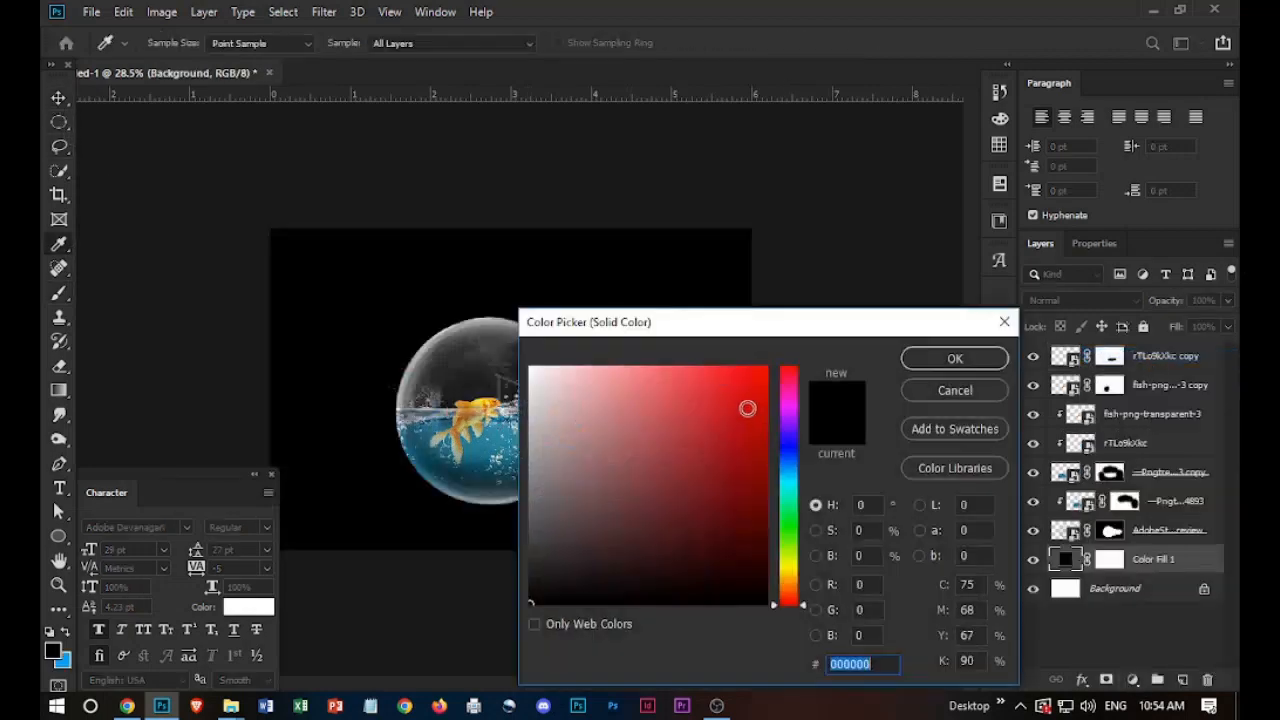
left_click(955, 391)
Add a gradient fill layer above the Background using the black-to-blue Foreground to Background preset.
left_click(1132, 680)
left_click(1150, 372)
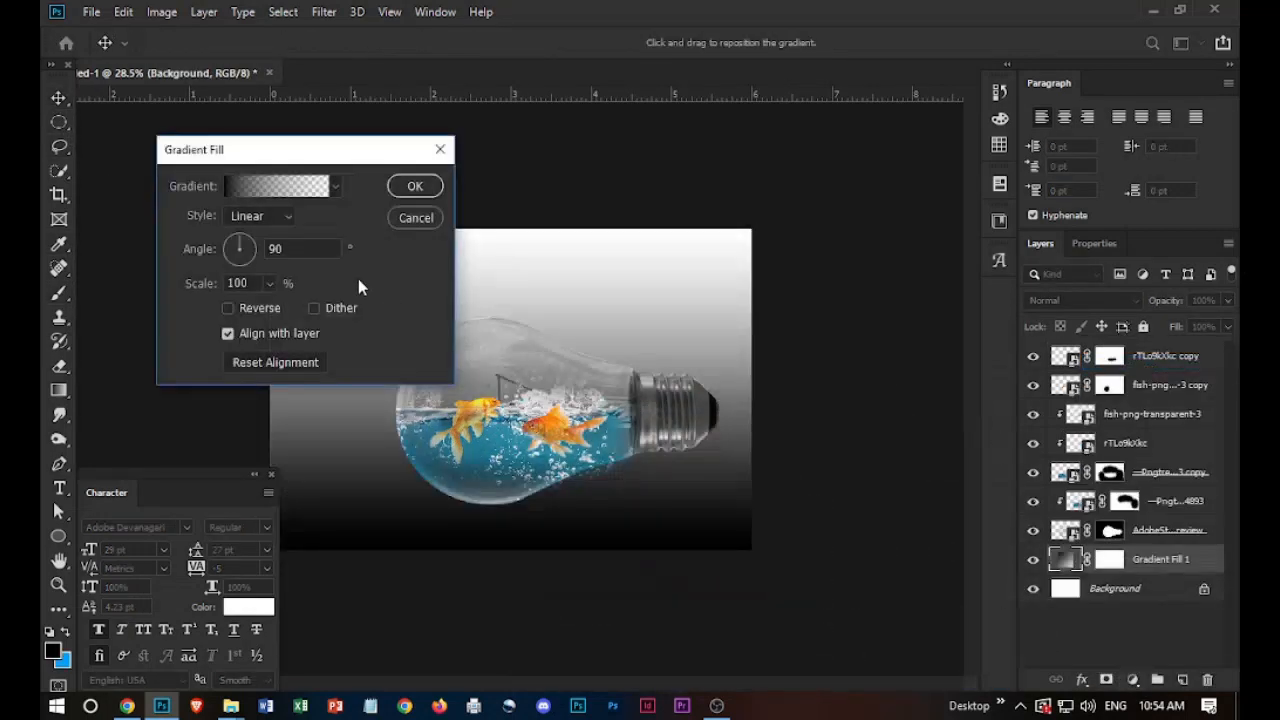
left_click(279, 190)
left_click(850, 254)
left_click(790, 252)
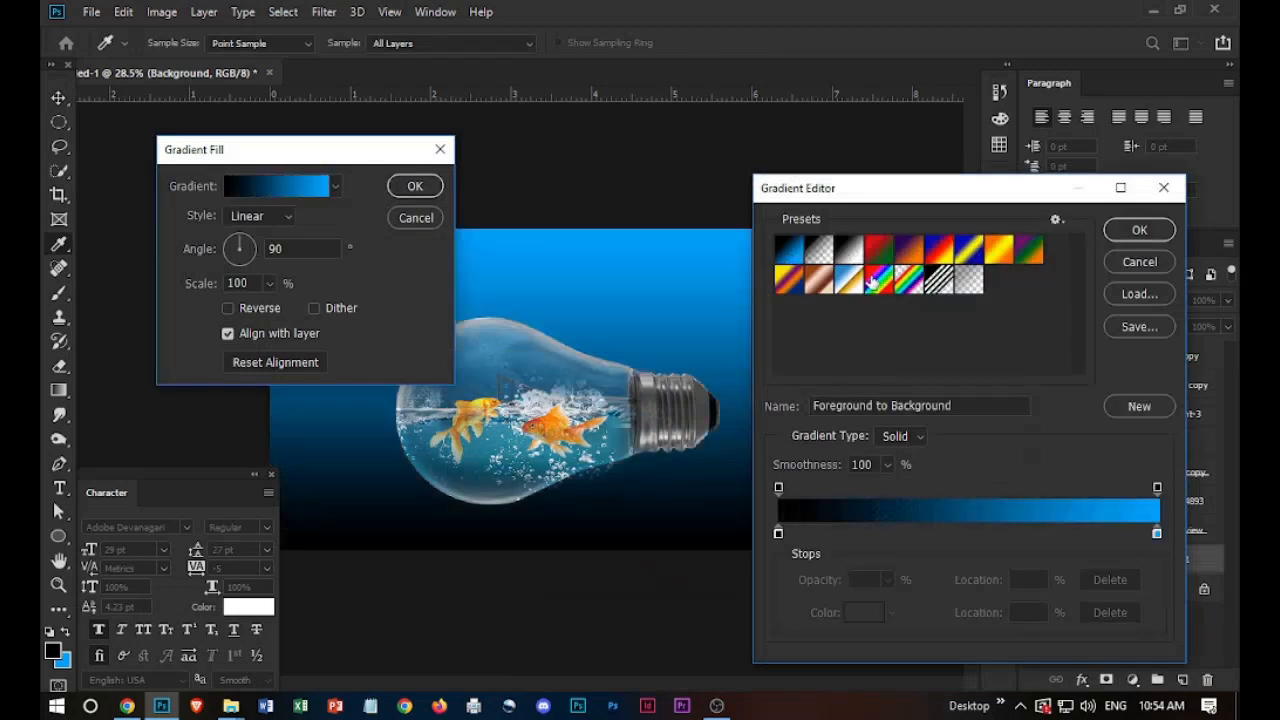
left_click(1138, 231)
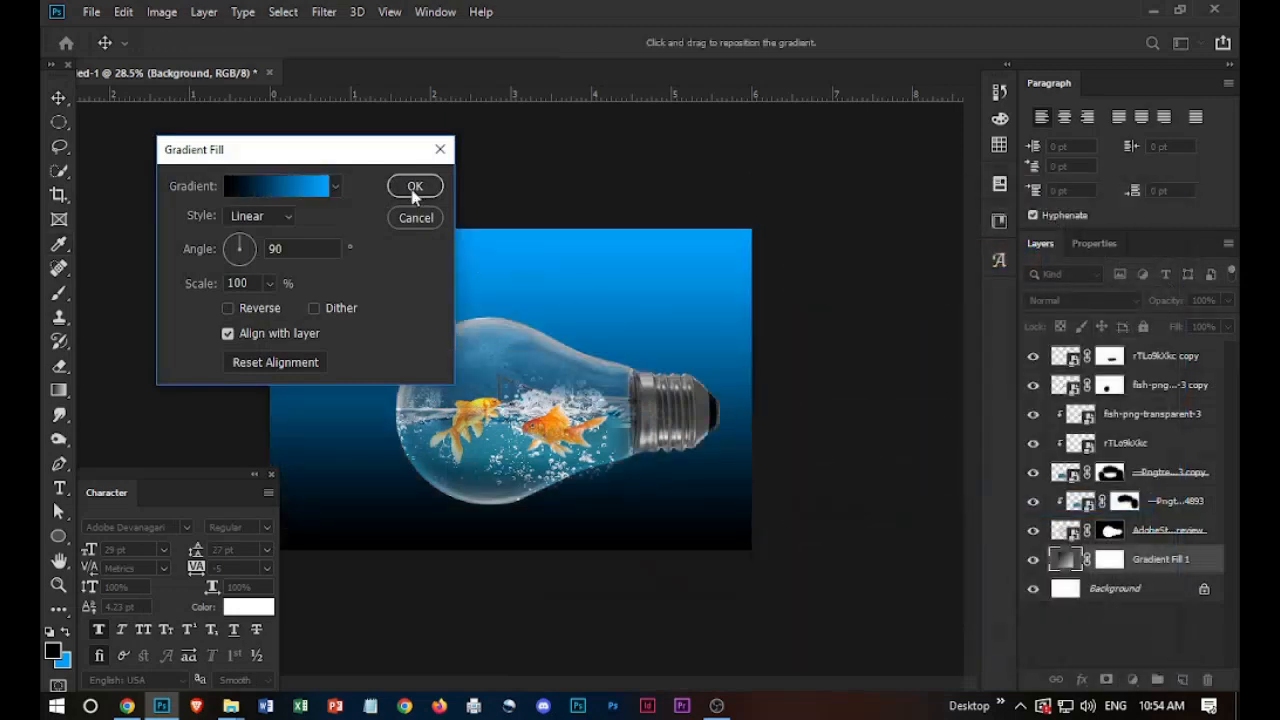
Change the gradient's black stop to white and set the gradient angle to -90°.
left_click(279, 186)
double_click(779, 532)
left_click(505, 405)
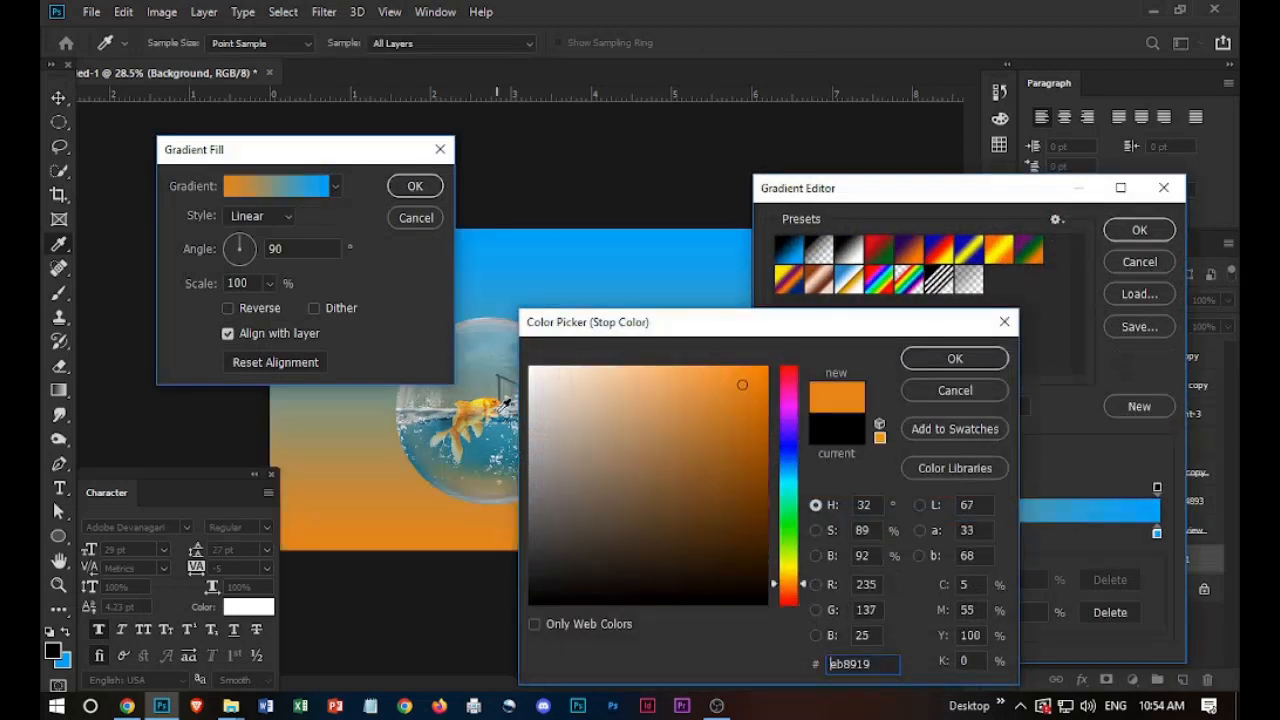
left_click(550, 387)
left_click(960, 360)
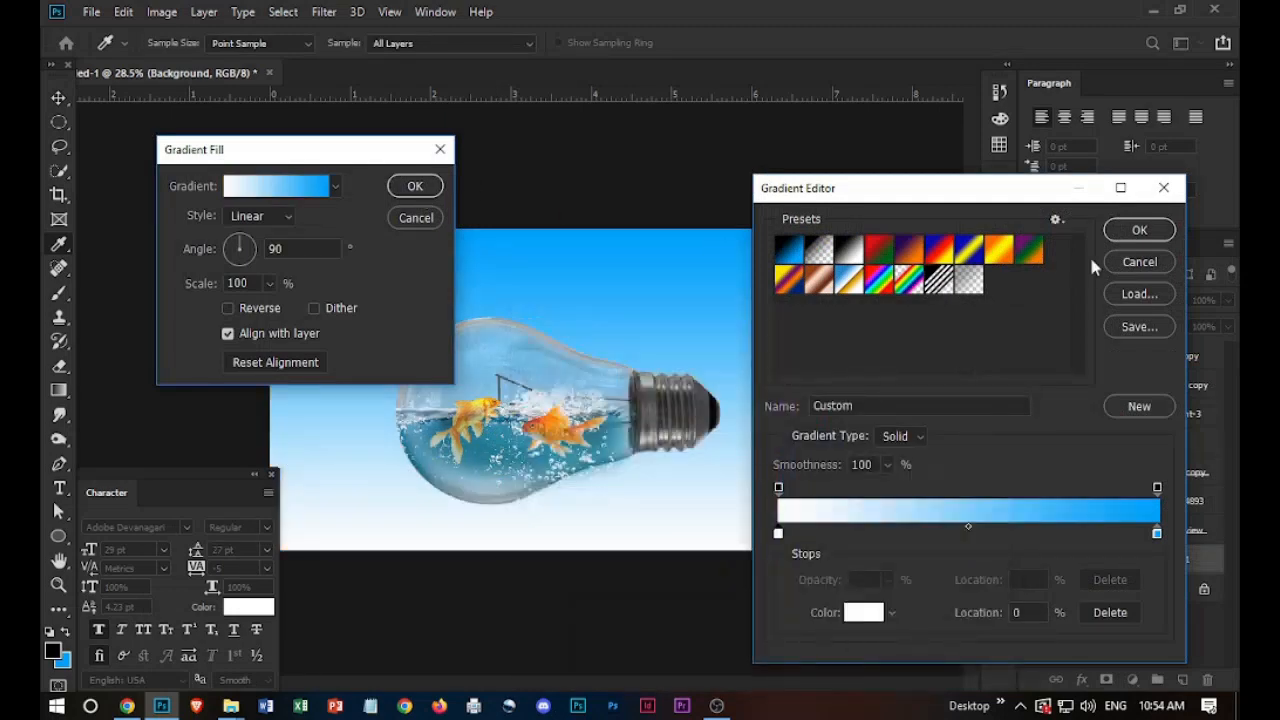
left_click(1139, 230)
type("-")
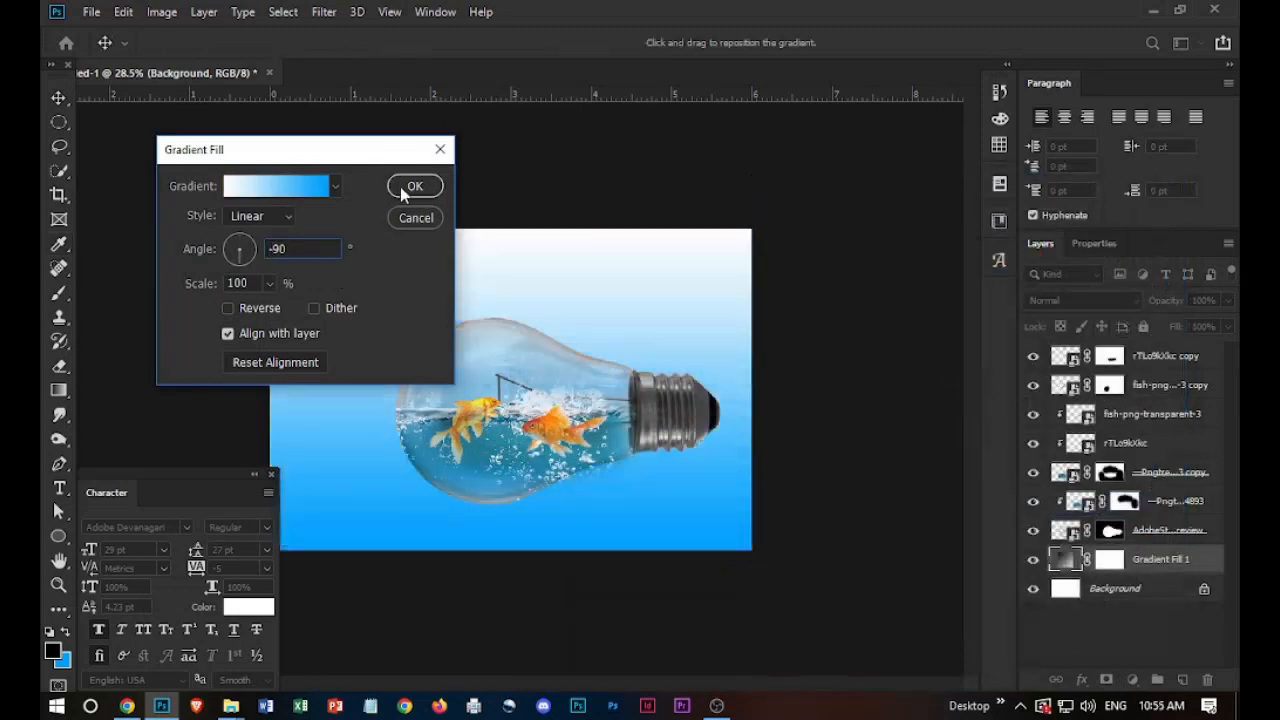
left_click(405, 187)
Stamp the visible bulb layers into a new top layer with the gradient and Background hidden, then show both again.
key("ctrl+1")
left_click_drag(457, 305, 125, 178)
left_click(845, 438)
left_click(1168, 531)
left_click(1170, 357)
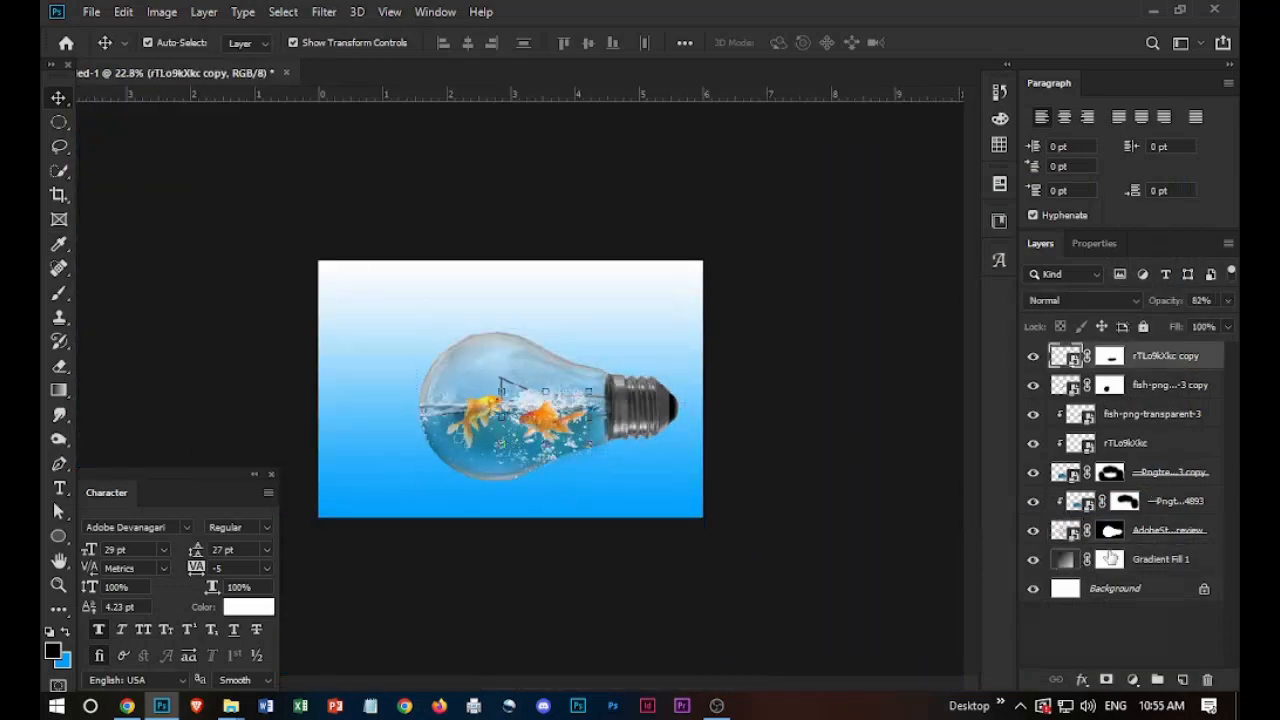
left_click(1031, 560)
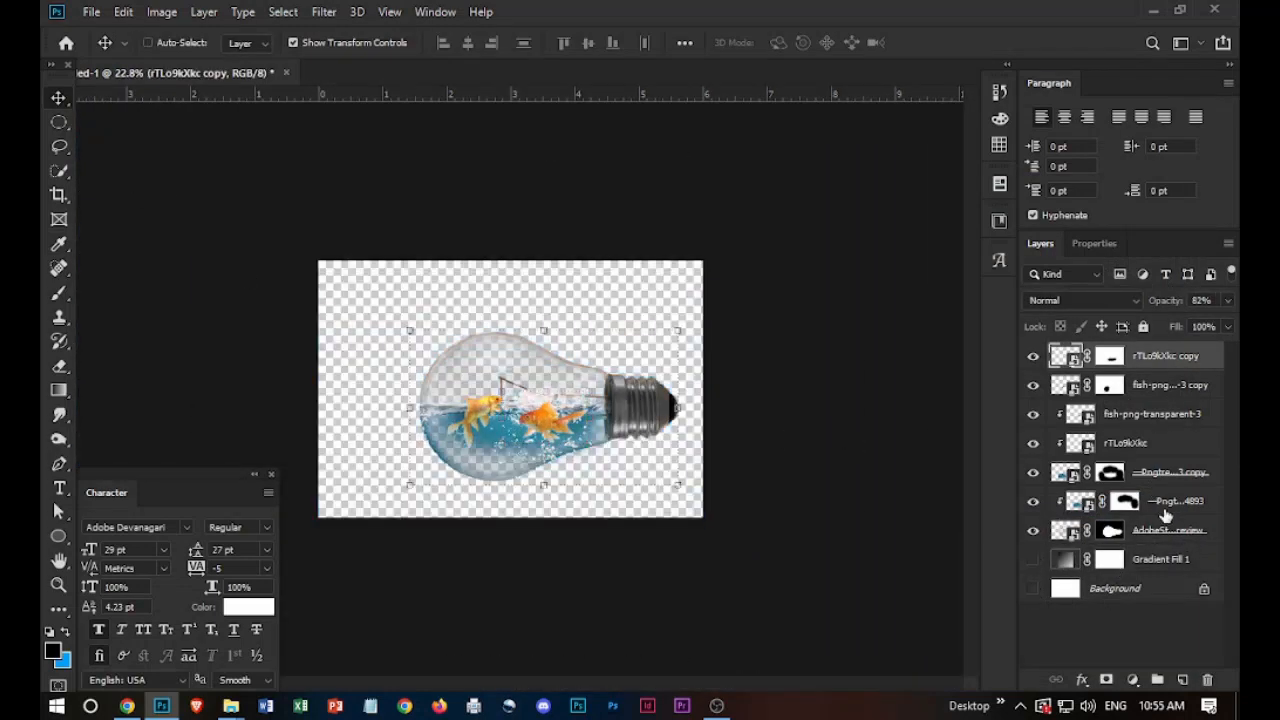
key("ctrl+shift+alt+e")
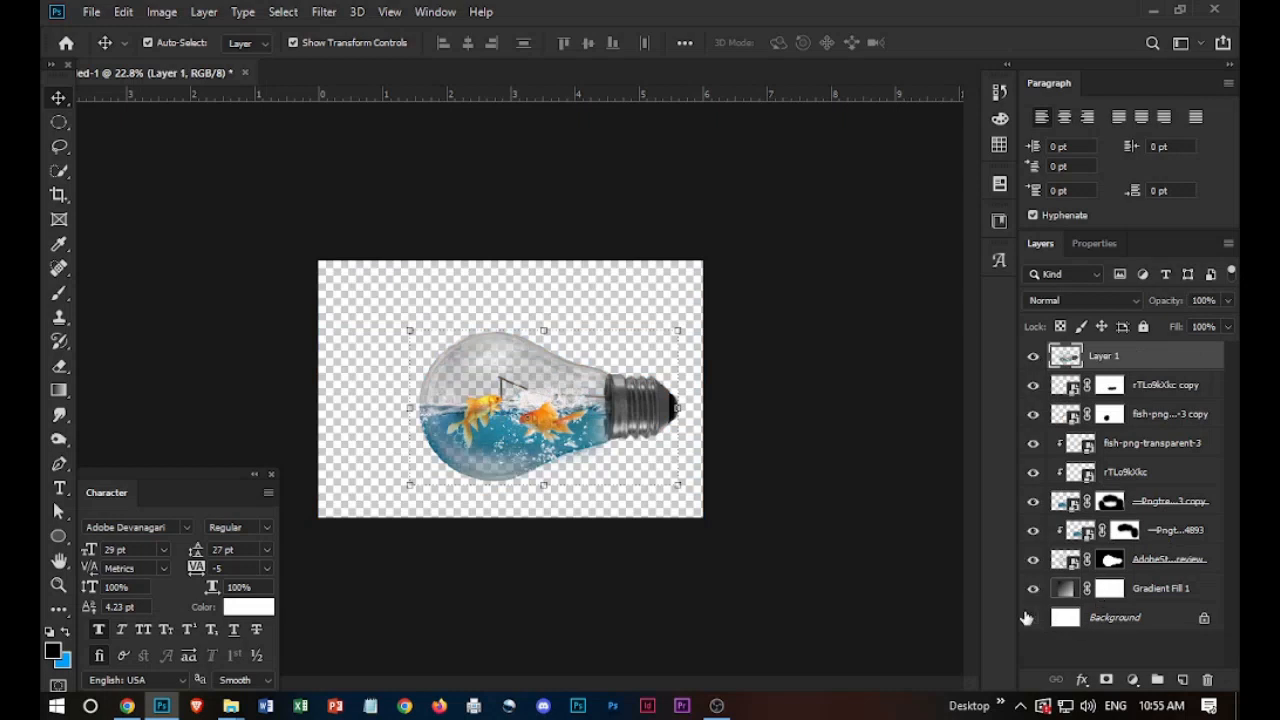
left_click(1033, 618)
Flip the merged bulb layer vertically and place it directly beneath the bulb as a reflection.
key("ctrl+t")
right_click(762, 430)
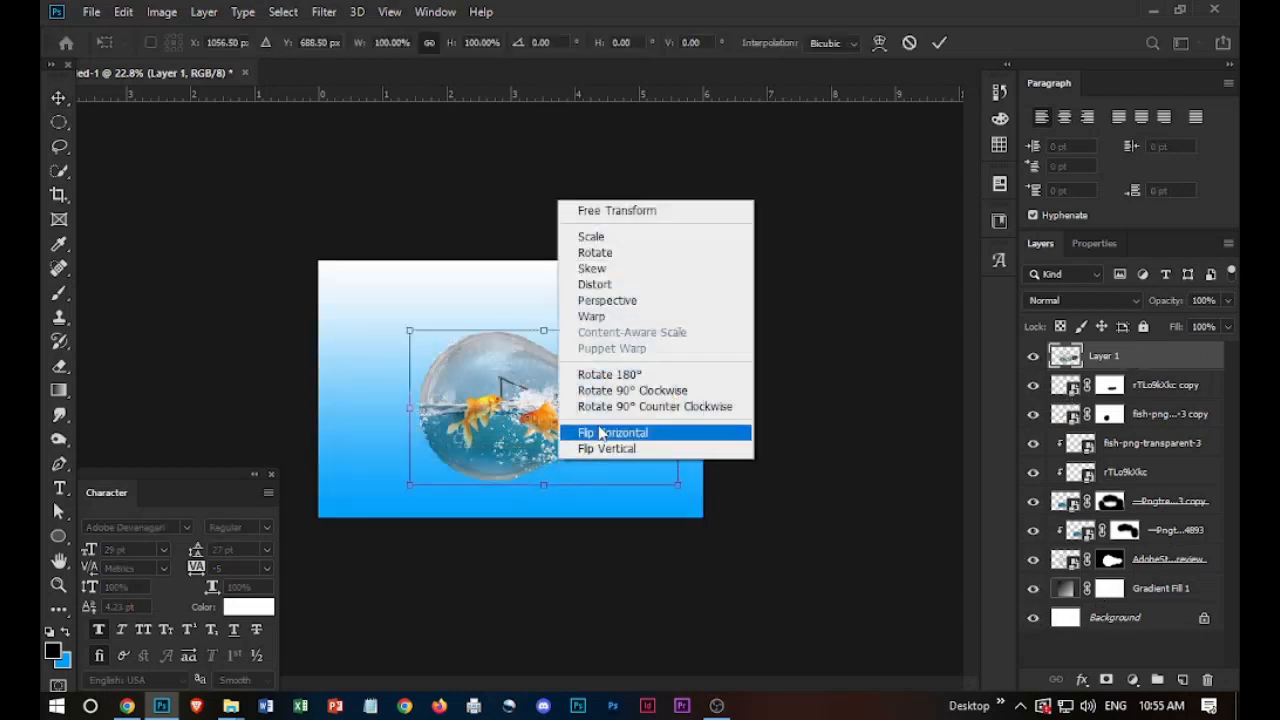
left_click(570, 449)
left_click_drag(566, 450, 555, 539)
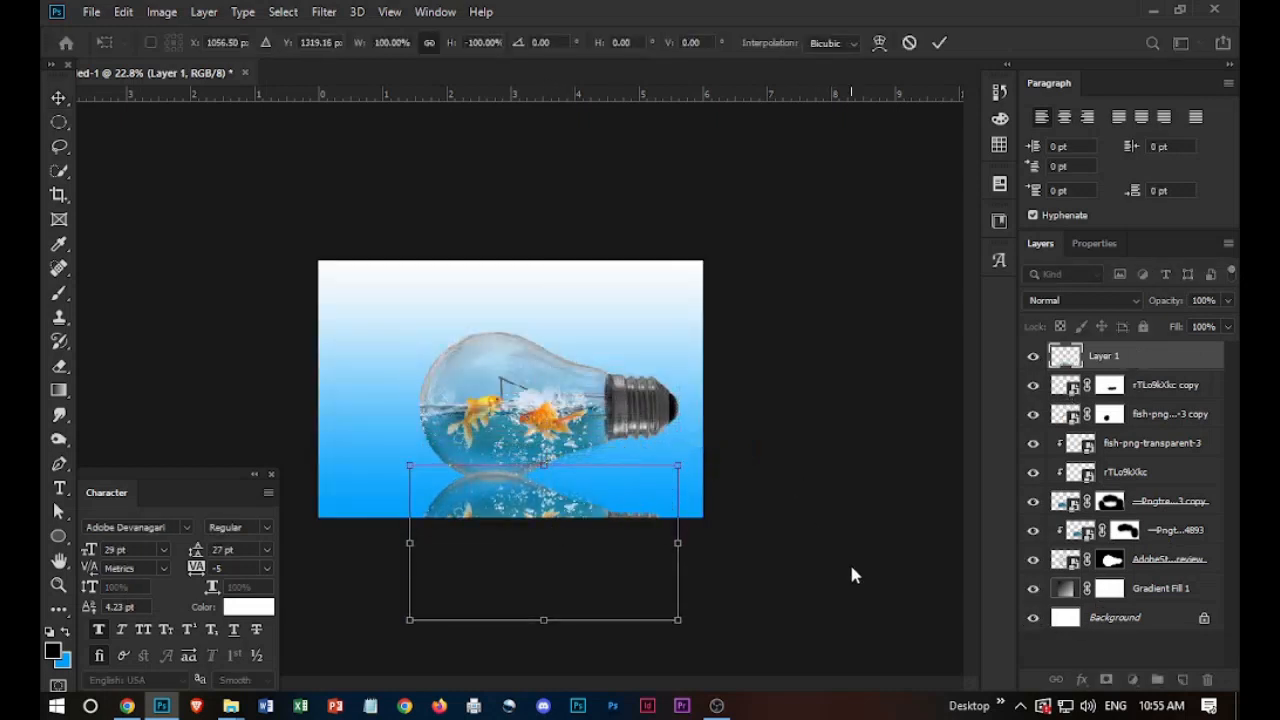
Scale down all layers except the Background together and reposition them so more of the reflection fits on the canvas.
left_click(1131, 619, "shift")
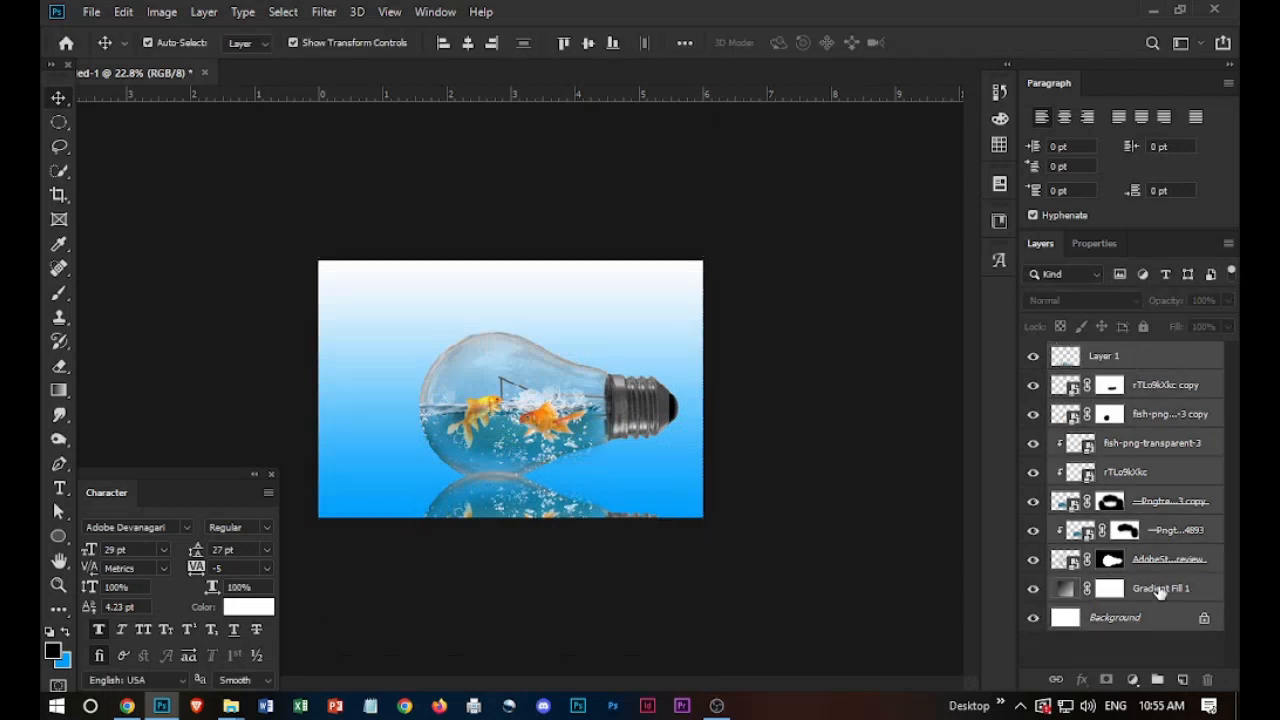
left_click(1160, 592)
left_click(1162, 562, "shift")
left_click(1136, 361, "shift")
key("ctrl+t")
left_click_drag(566, 436, 566, 387)
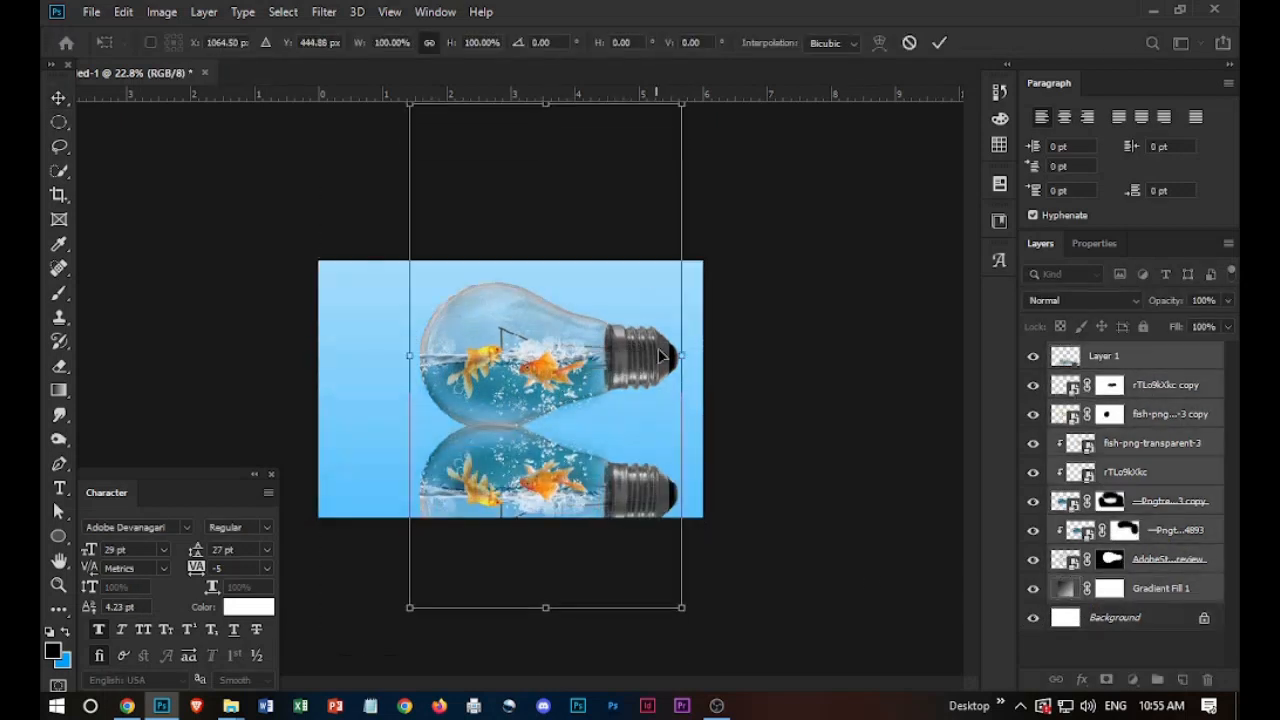
left_click_drag(681, 355, 629, 389)
key("Return")
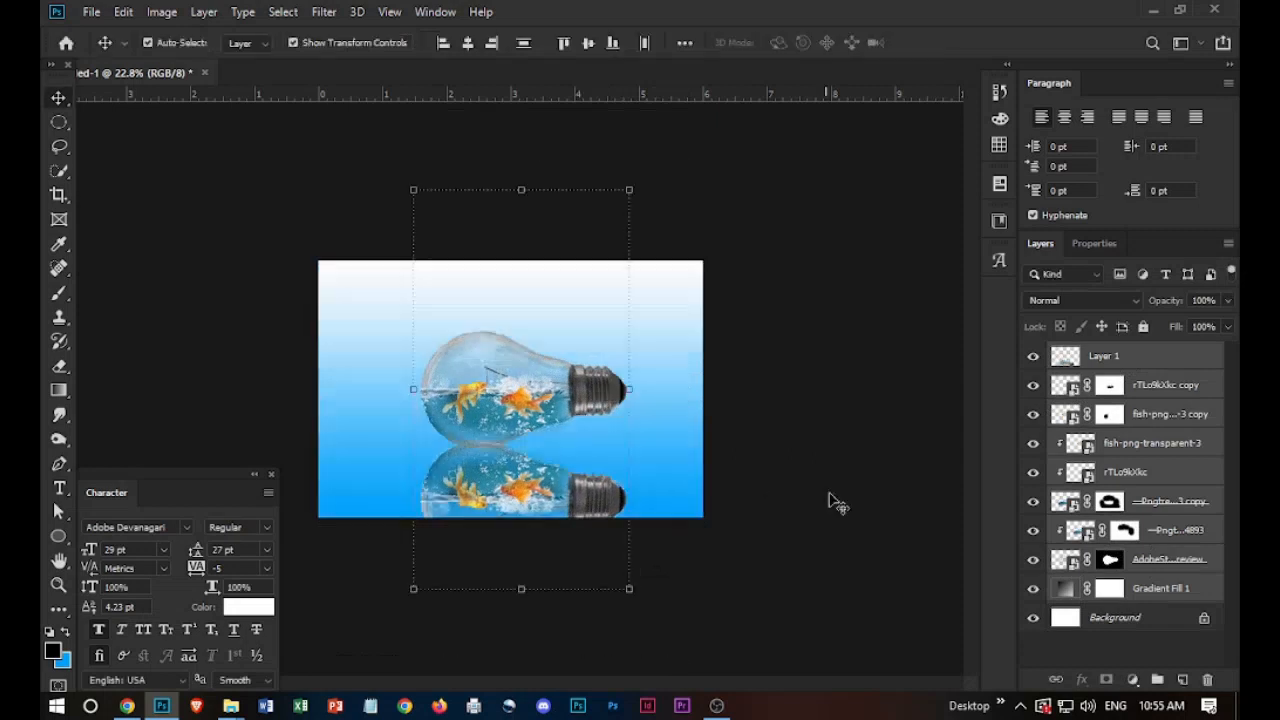
Move the reflection layer down slightly so it sits just below the bulb.
left_click(1100, 365)
key("ctrl+t")
left_click_drag(506, 488, 506, 503)
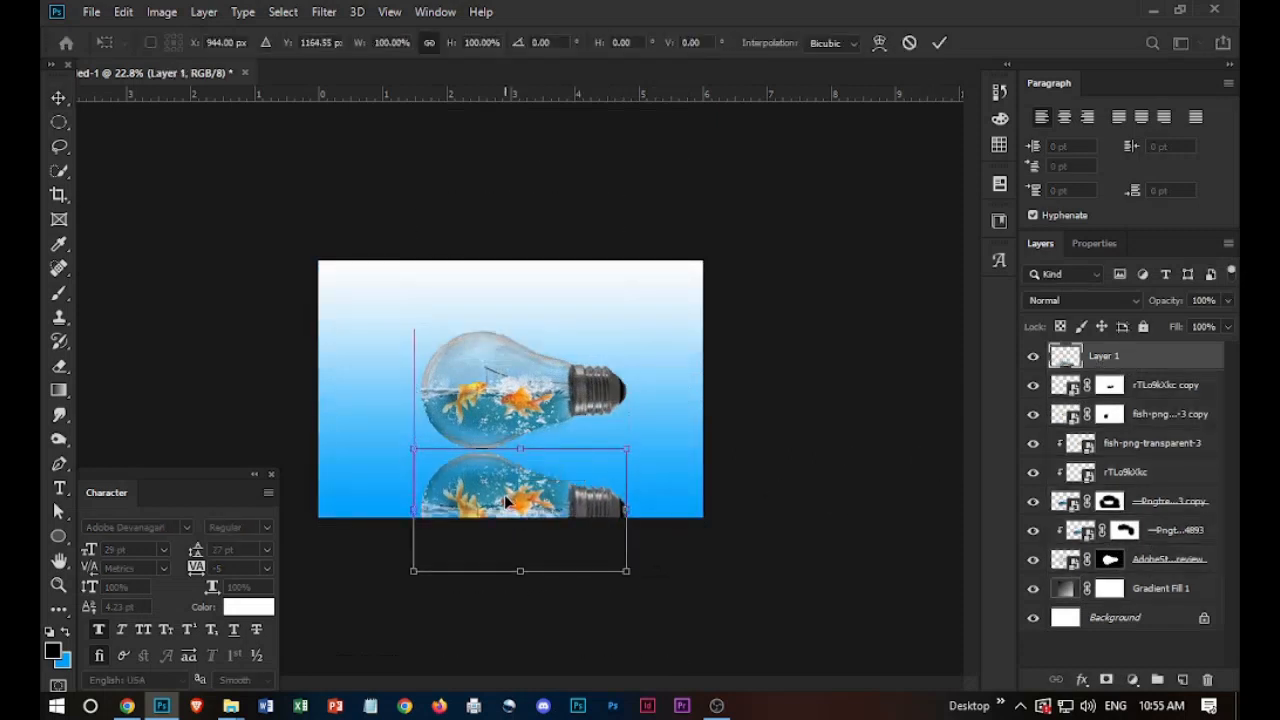
key("Return")
Add a layer mask to the reflection layer and set up a soft round brush with 52% opacity.
left_click(1106, 680)
key("b")
right_click(691, 393)
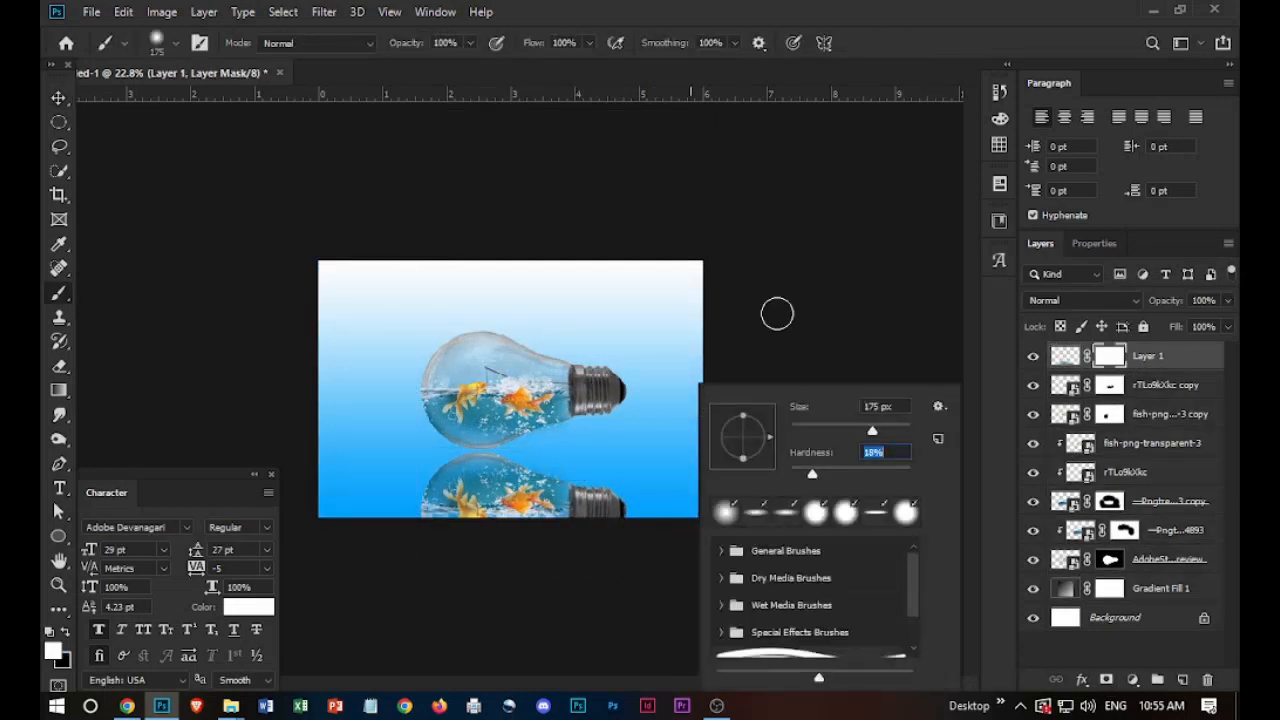
left_click(469, 43)
Fade the lower part of the reflection by painting black on its mask with a brush of about 1100 px.
key("bracketright")
key("bracketright")
key("bracketright")
key("bracketright")
key("bracketright")
key("bracketright")
key("bracketright")
key("bracketright")
key("bracketright")
key("bracketright")
key("bracketright")
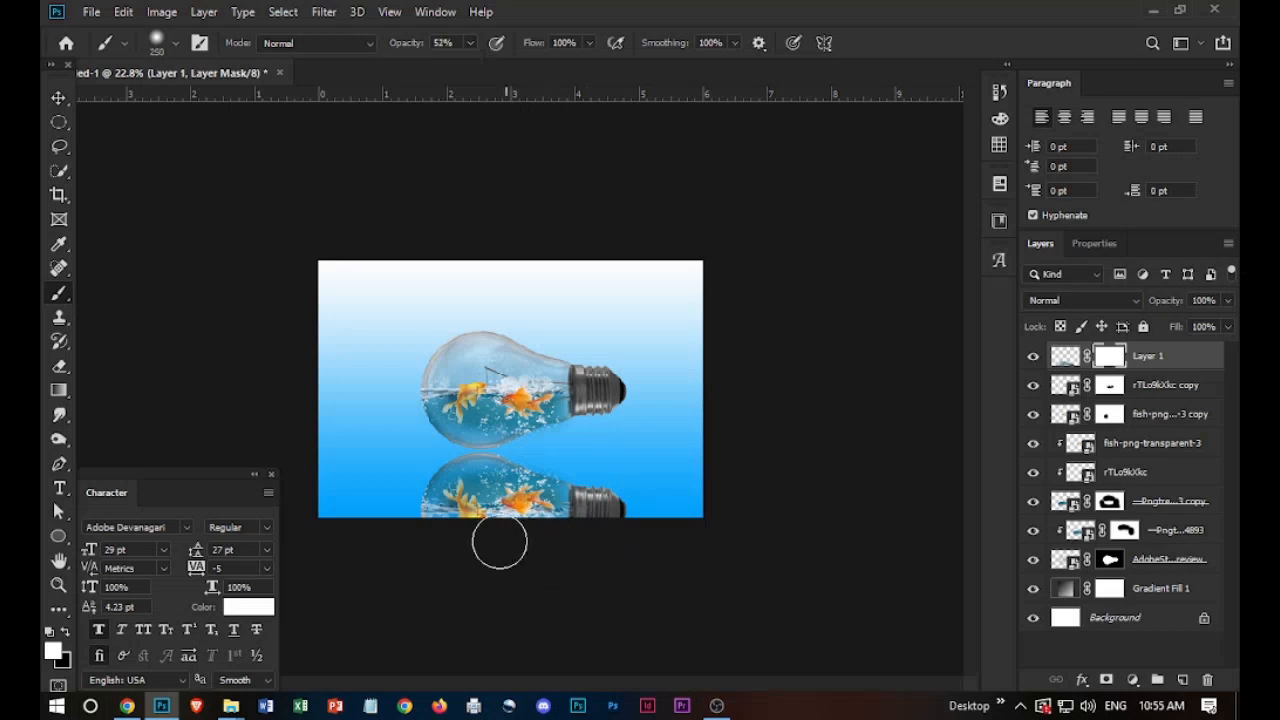
key("x")
mouse_move(489, 597)
left_mouse_down()
mouse_move(586, 587)
mouse_move(460, 585)
mouse_move(592, 591)
left_mouse_up()
key("ctrl+plus")
key("ctrl+plus")
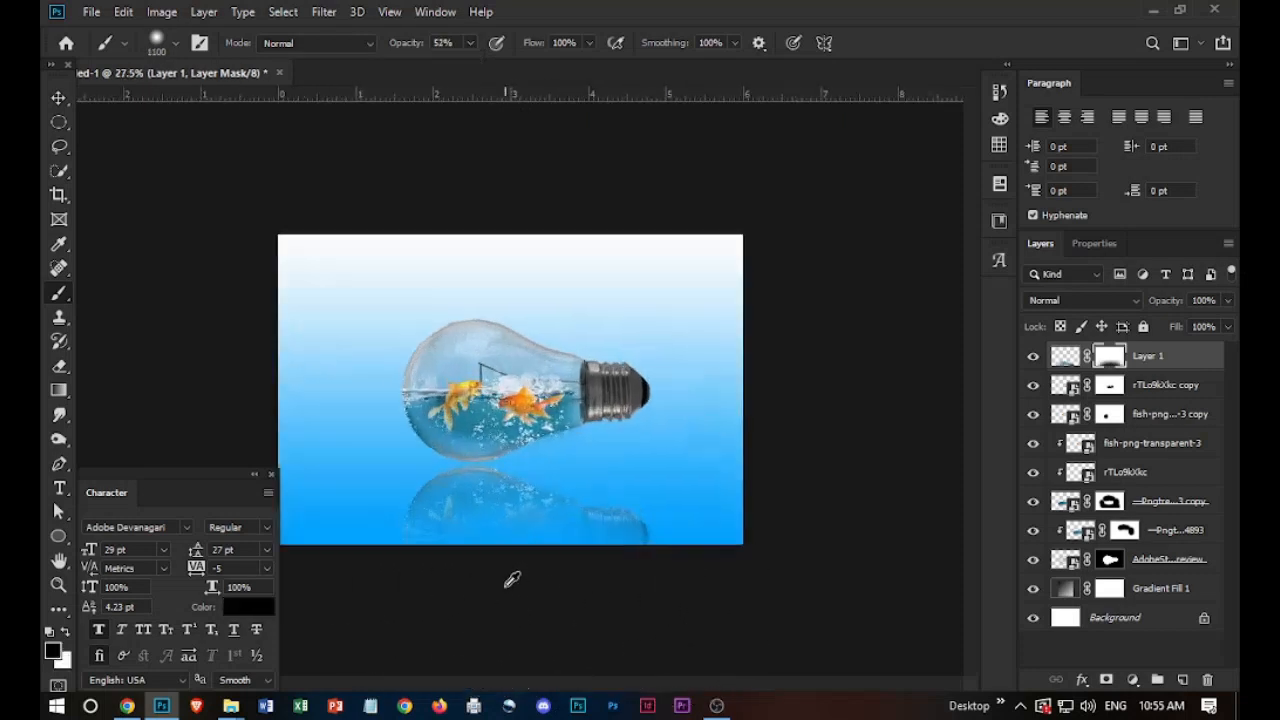
Touch up the reflection's mask with a white brush of about 400 px and lower the reflection layer's opacity to 62%.
key("bracketleft")
key("bracketleft")
key("bracketleft")
key("bracketleft")
key("bracketleft")
key("bracketleft")
key("x")
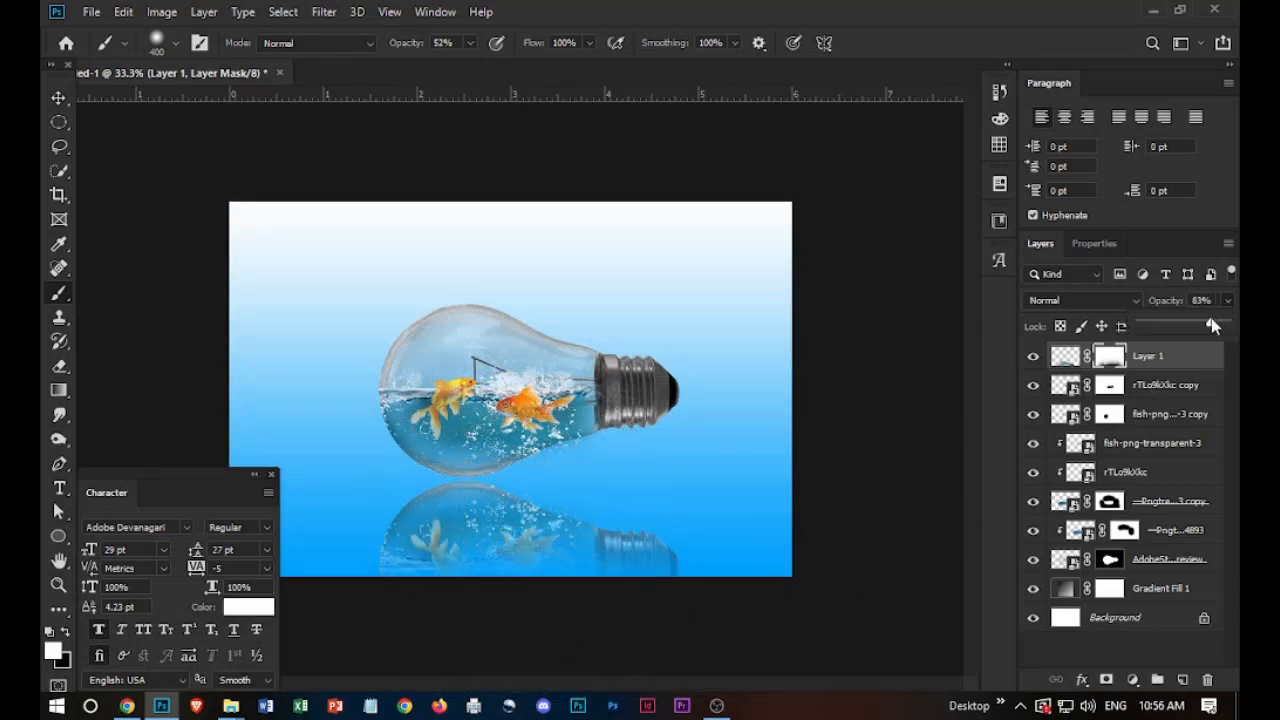
left_click(59, 98)
On a new layer above the reflection, paint a soft black shadow under the bulb with a flattened elliptical brush of about 600 px.
left_click(1066, 356)
left_click(1182, 680)
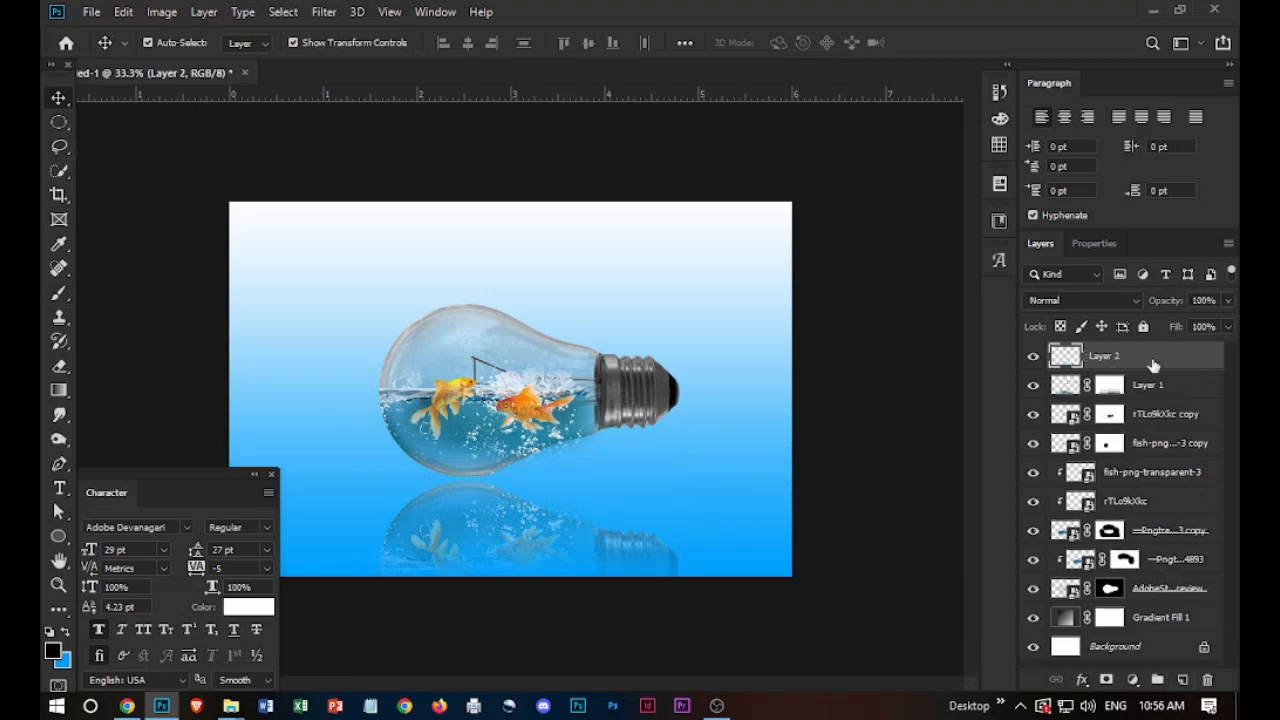
key("b")
right_click(478, 532)
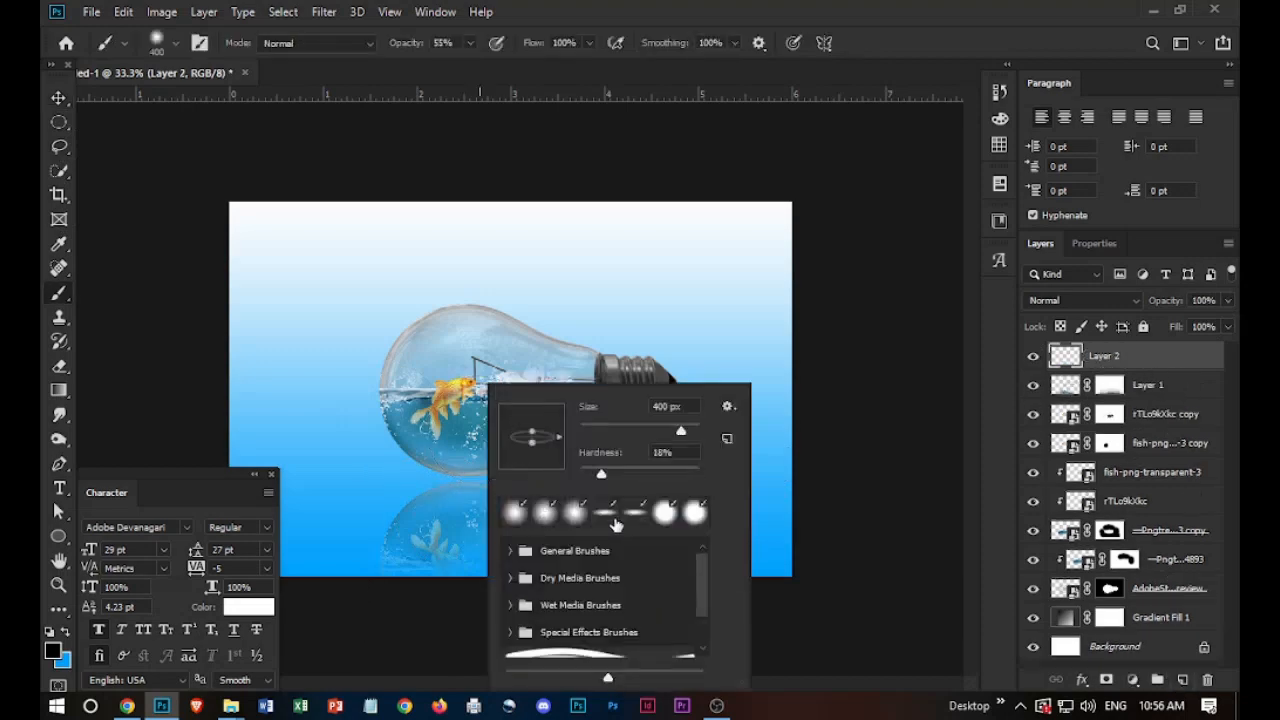
left_click(201, 395)
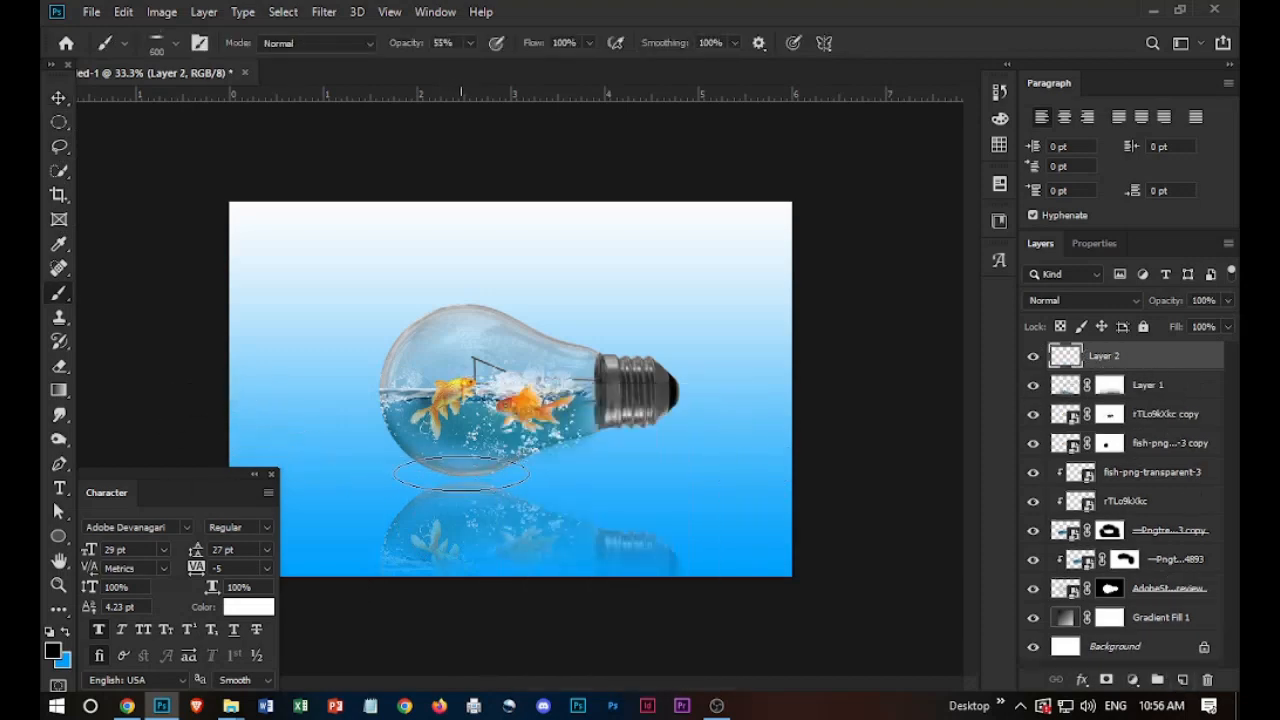
right_click(476, 474)
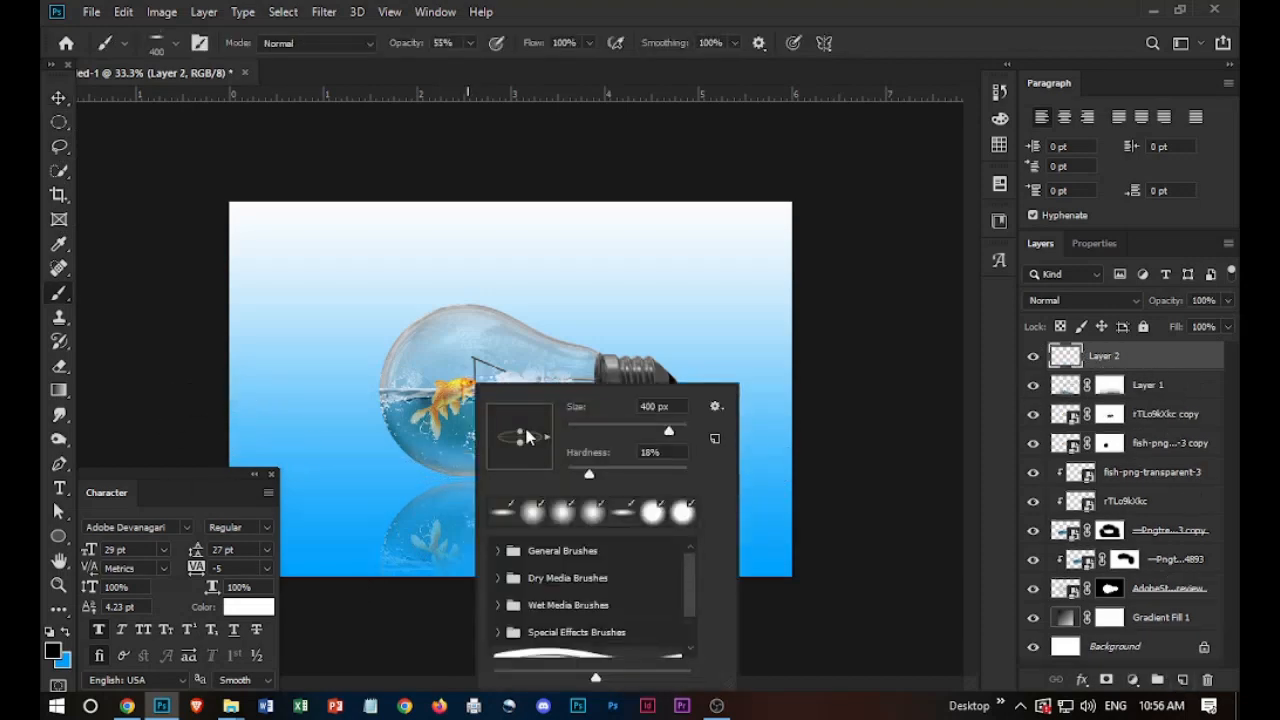
left_click(468, 475)
left_click(468, 476)
key("bracketright")
left_click(471, 481)
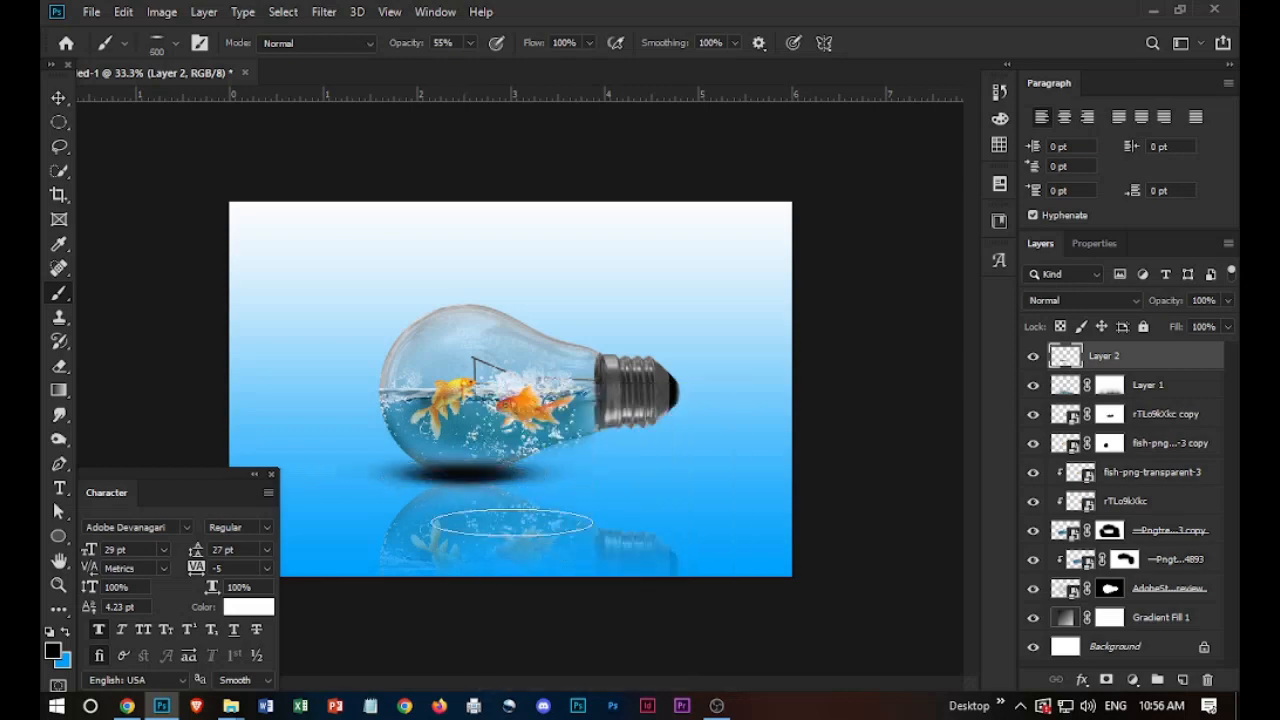
Place the shadow layer behind the bulb, directly above the gradient fill, and lower its opacity.
left_click(60, 100)
mouse_move(1100, 356)
left_mouse_down()
mouse_move(1166, 386)
mouse_move(1171, 617)
mouse_move(1155, 612)
left_mouse_up()
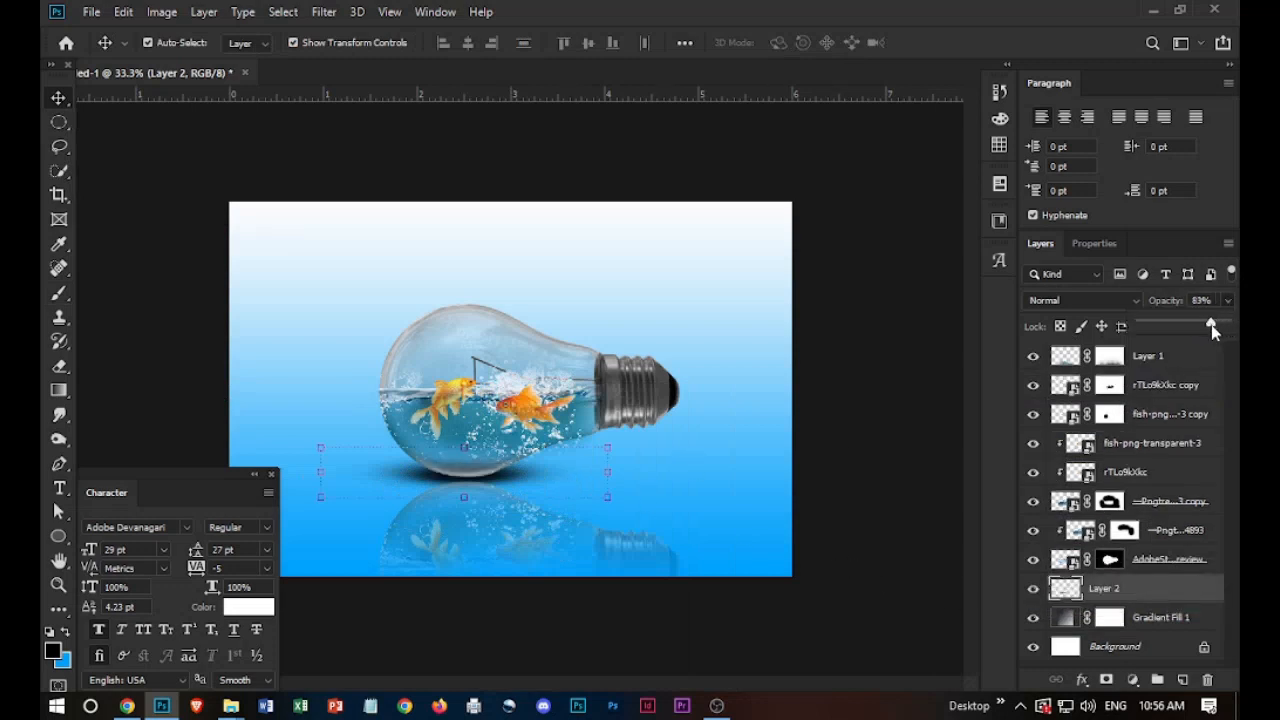
left_click(549, 537)
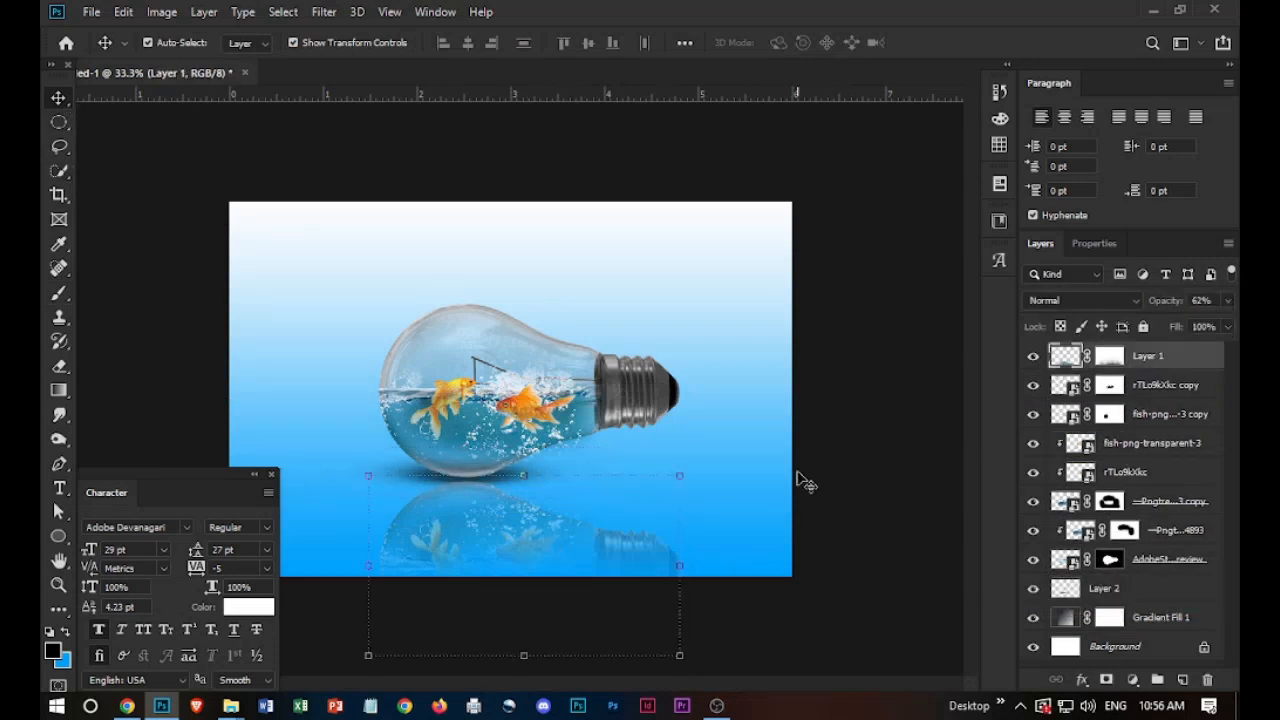
left_click(877, 484)
scroll(628, 527, "down", 8)
scroll(645, 527, "up", 3)
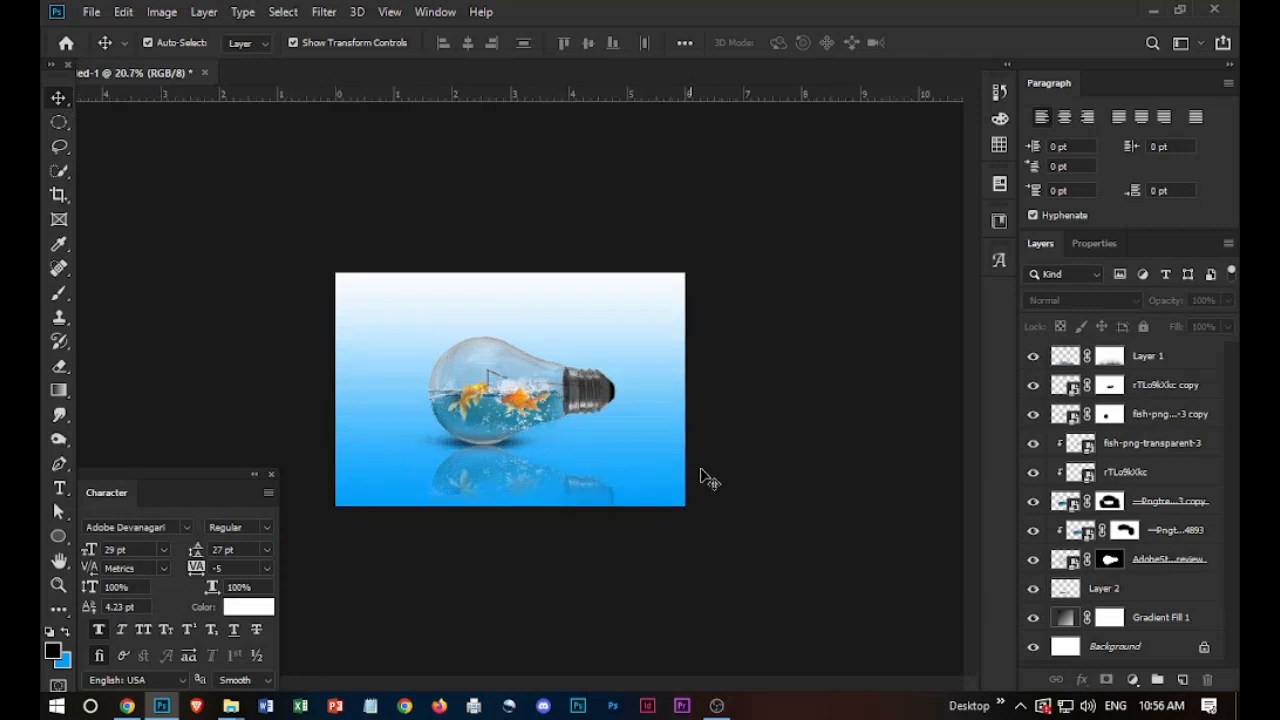
Change the blue end stop of the background gradient fill to a darker blue.
double_click(1066, 619)
left_click(310, 186)
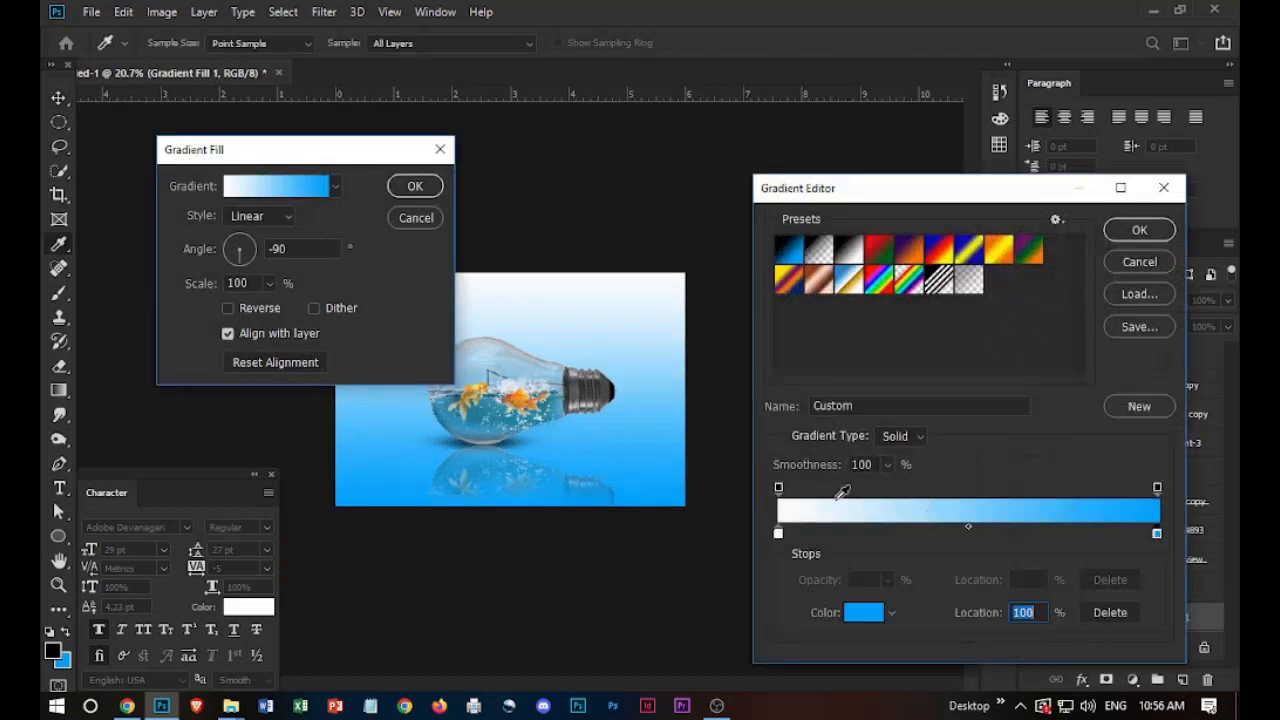
double_click(1156, 534)
left_click(766, 467)
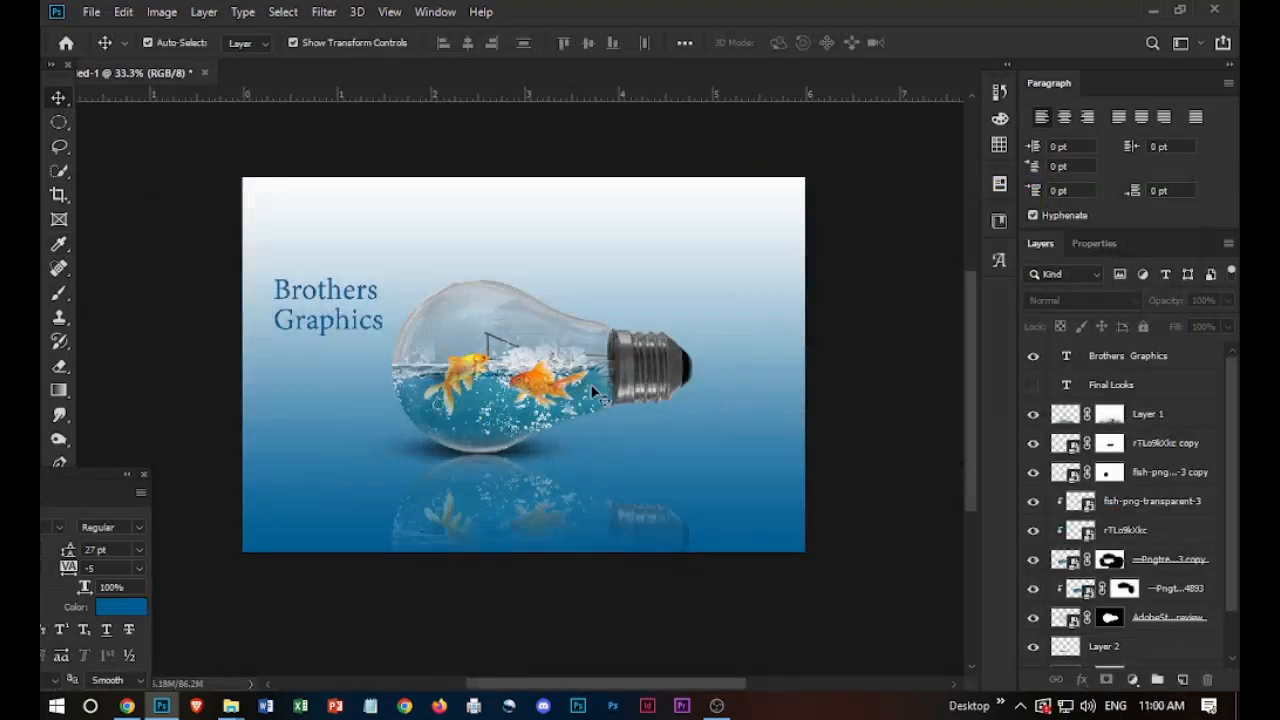
scroll(594, 392, "up", 2)
left_click_drag(671, 319, 606, 352)
left_click(606, 352, "alt")
left_click(606, 352, "alt")
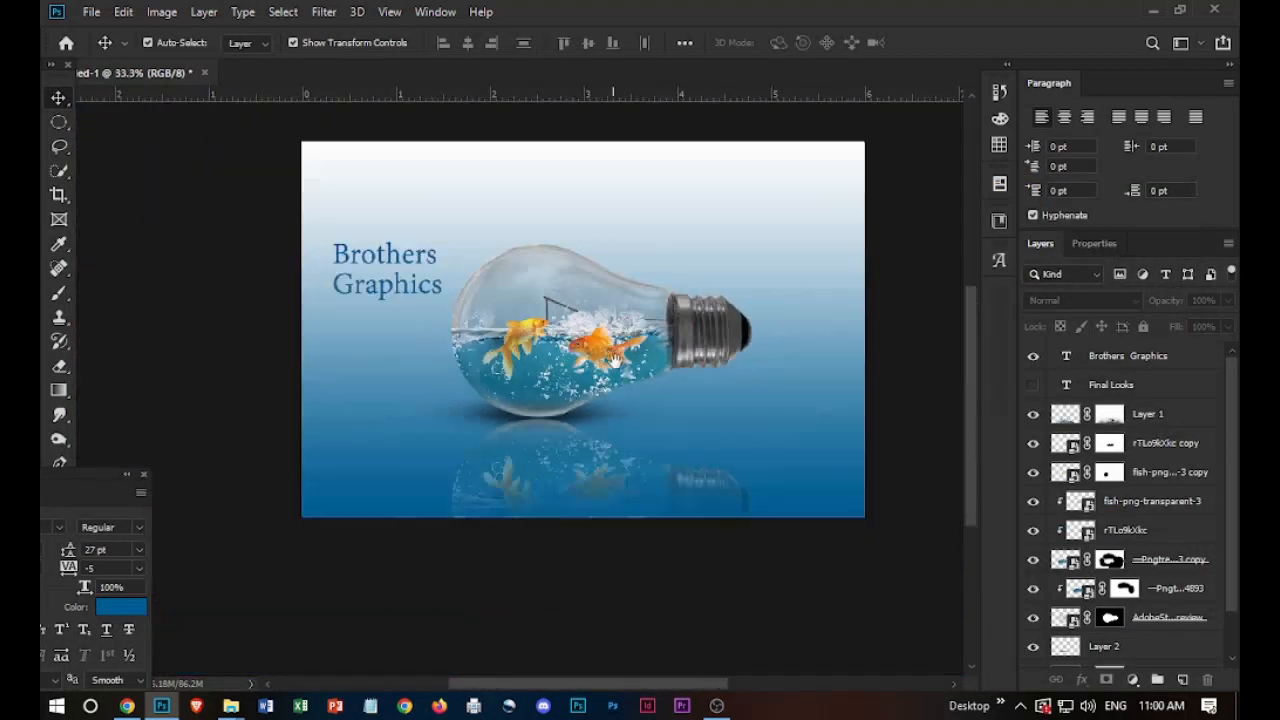
left_click_drag(779, 380, 803, 417)
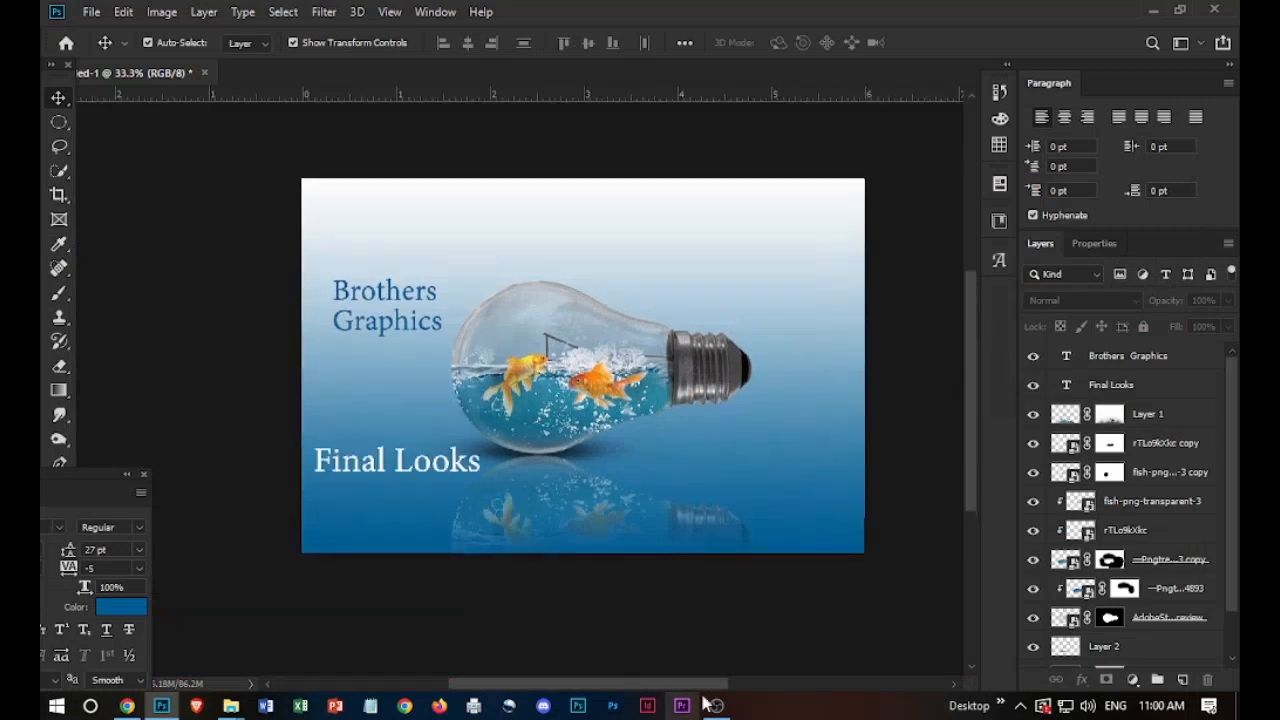
Start adding an adjustment layer above the Brothers Graphics text layer.
left_click(1141, 366)
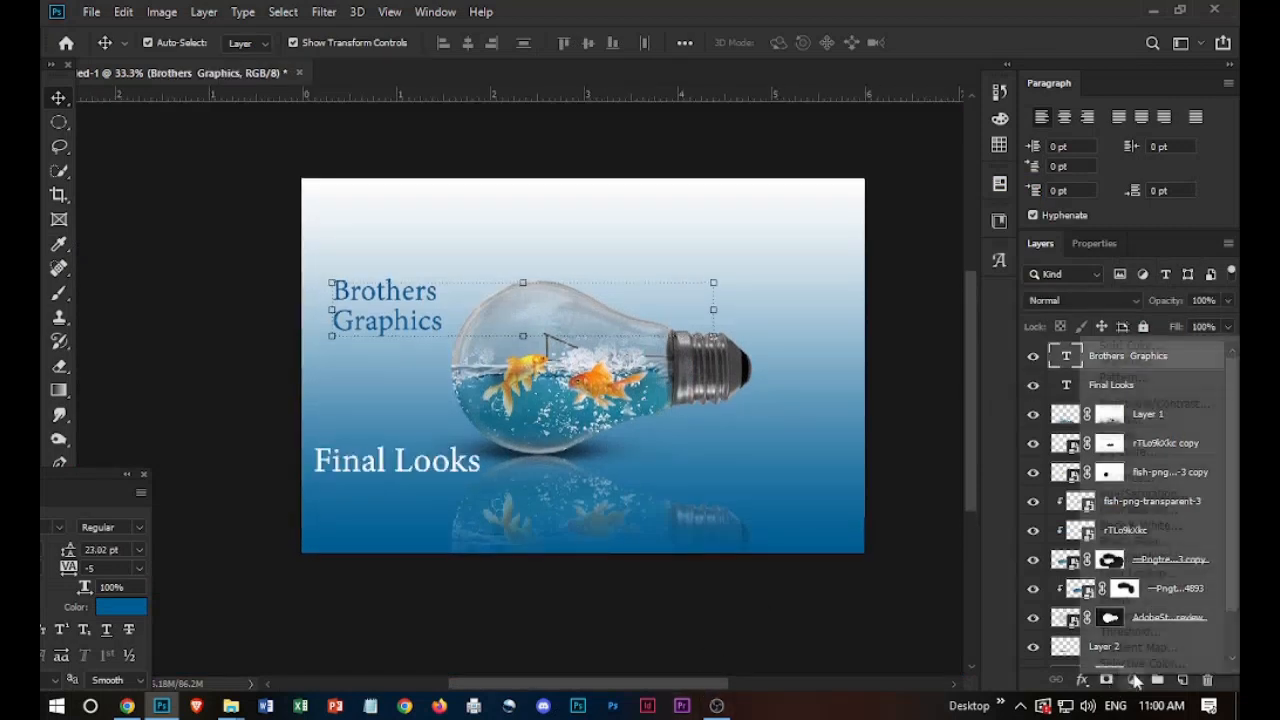